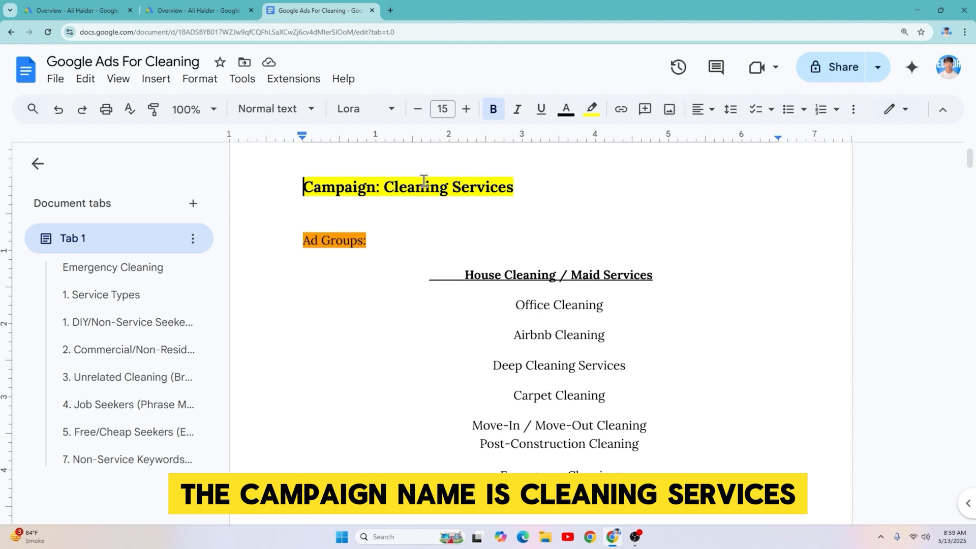
- Review the planned ad groups of the Cleaning Services campaign in the document, including House Cleaning / Maid Services
{"action": "left_click", "coordinate": [560, 304]}
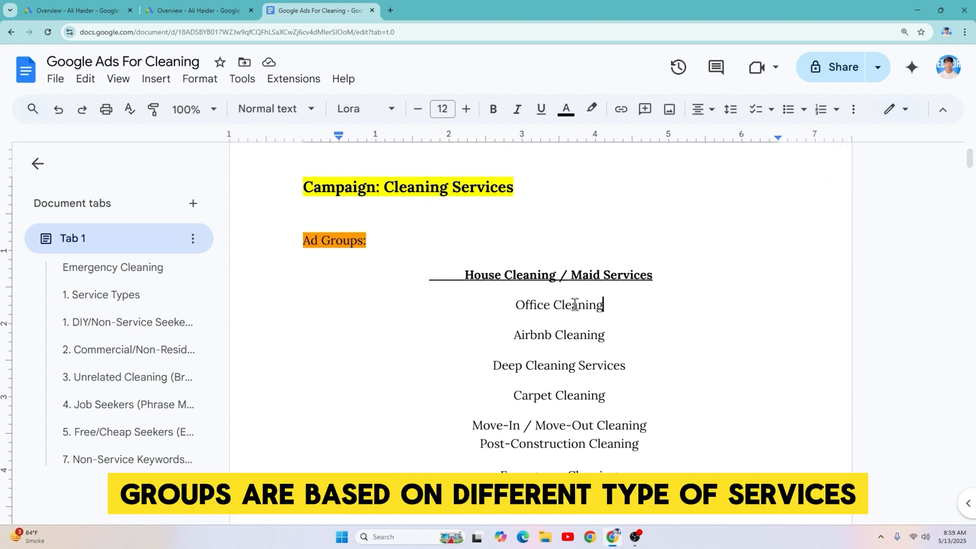
{"action": "left_click_drag", "start_coordinate": [526, 279], "coordinate": [592, 284]}
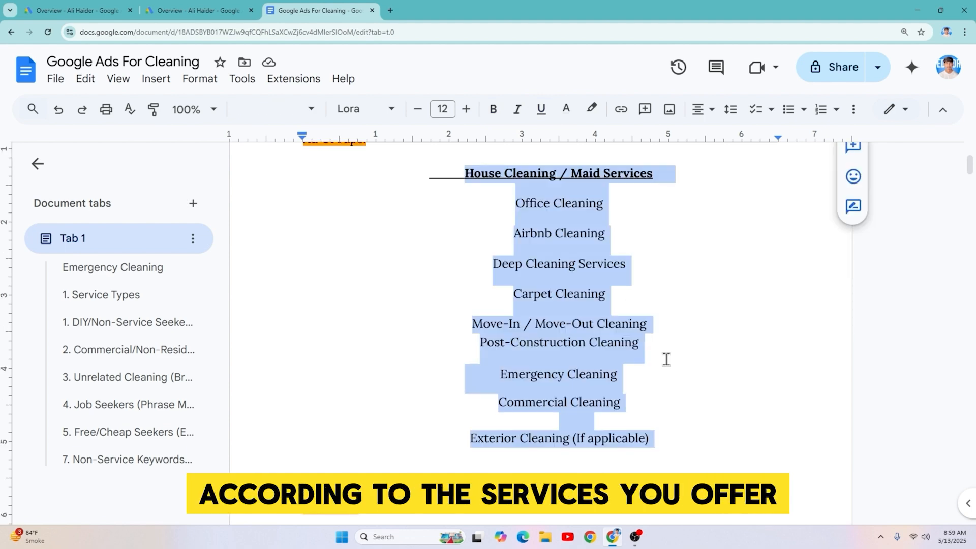
{"action": "left_click", "coordinate": [666, 359]}
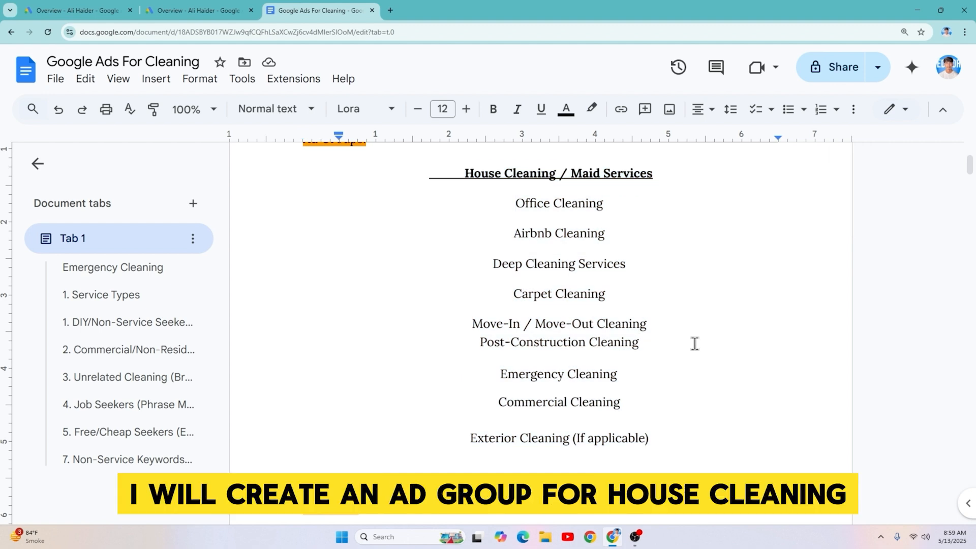
{"action": "scroll", "coordinate": [549, 222], "scroll_direction": "up", "scroll_amount": 1}
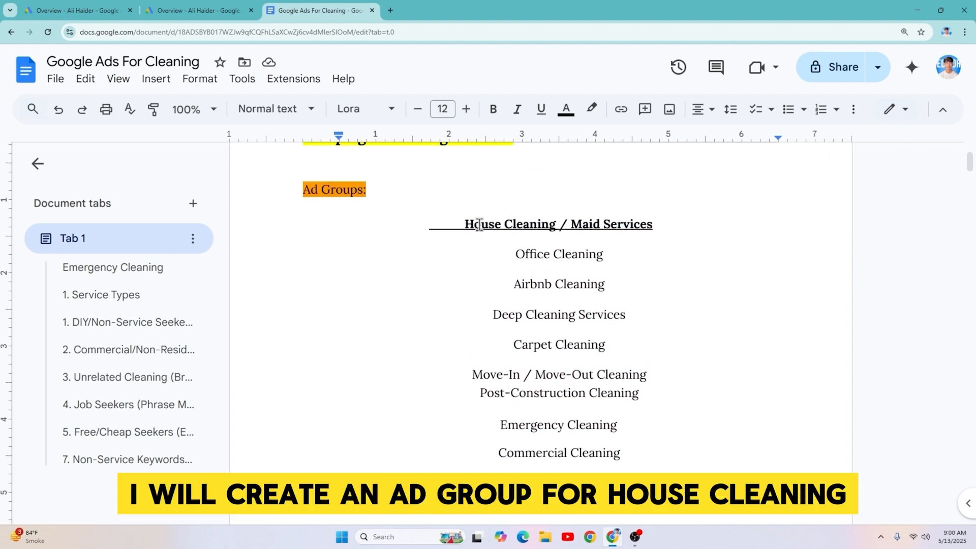
{"action": "left_click_drag", "start_coordinate": [471, 224], "coordinate": [681, 233]}
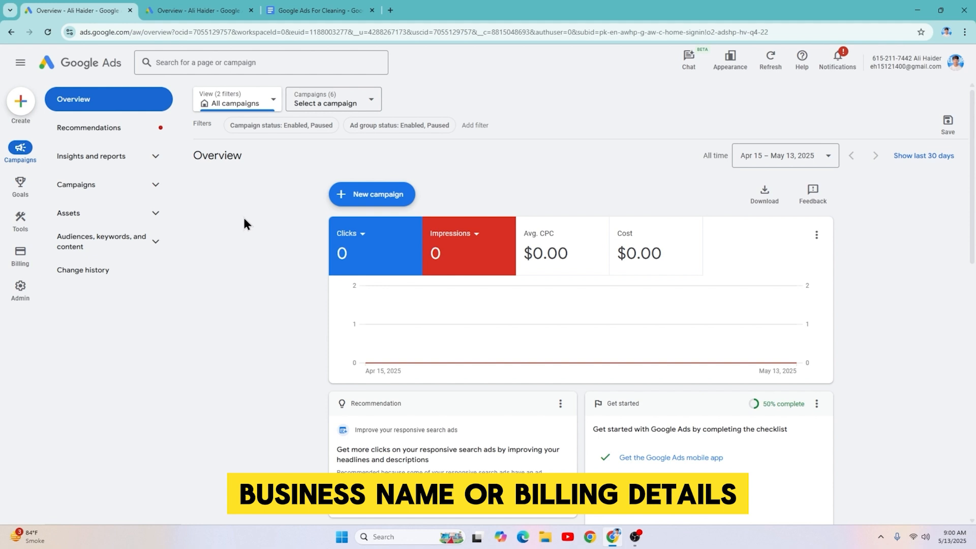
- Switch to Google Ads and start a new campaign without guidance
{"action": "left_click", "coordinate": [356, 196]}
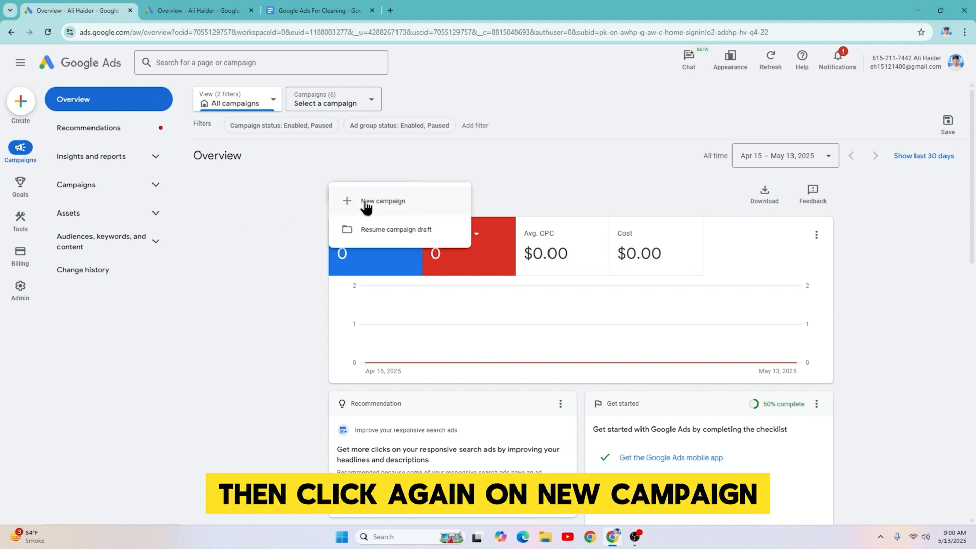
{"action": "left_click", "coordinate": [369, 203]}
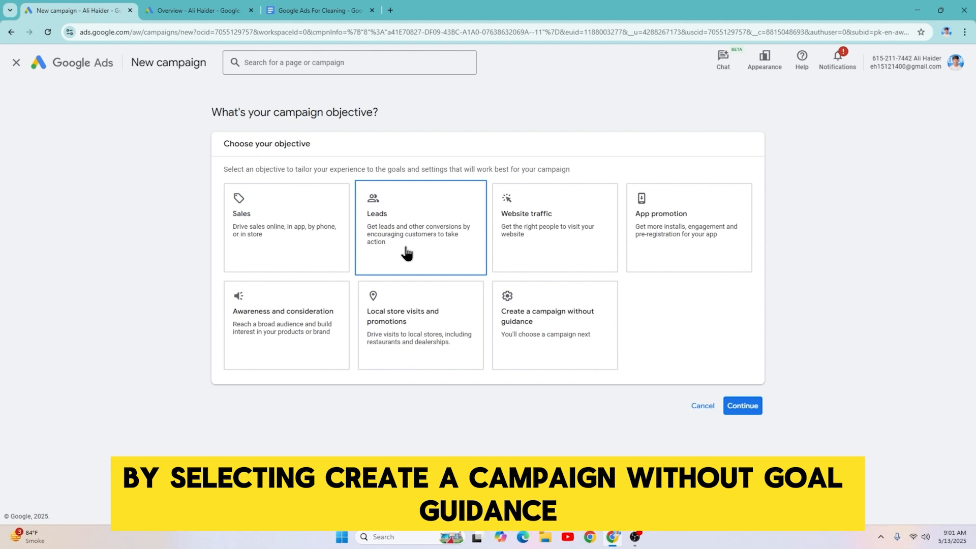
{"action": "left_click", "coordinate": [529, 326]}
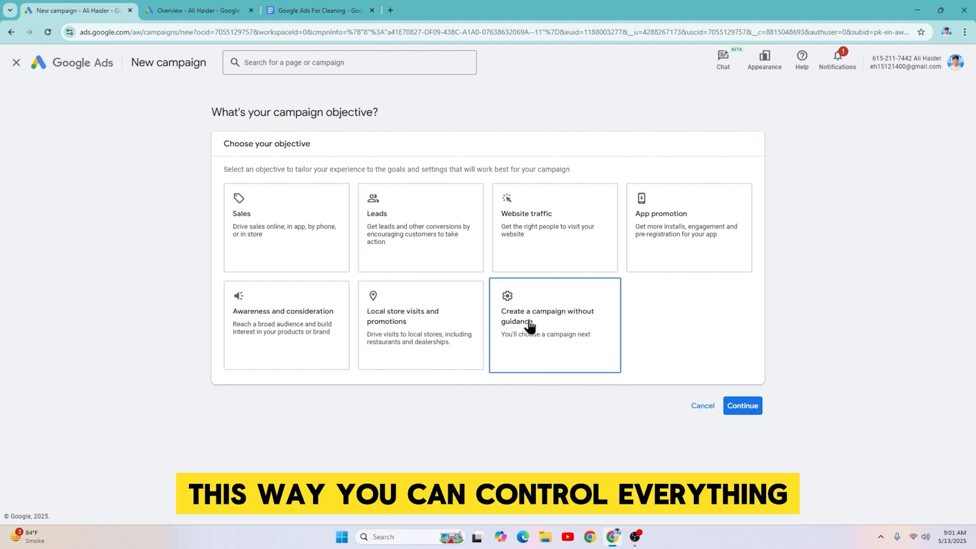
{"action": "left_click", "coordinate": [530, 326]}
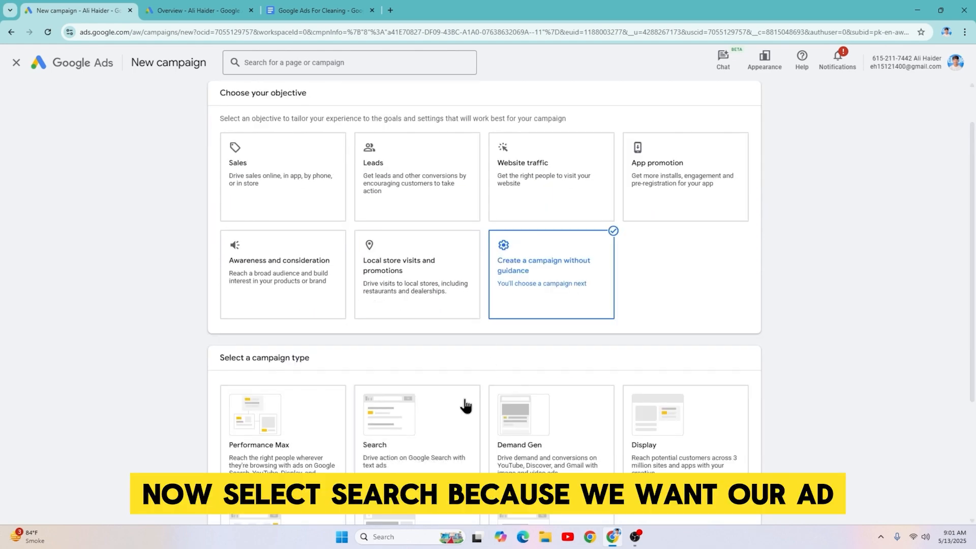
- Choose Search as the campaign type, keep the default conversion goals, and proceed to the bidding settings
{"action": "left_click", "coordinate": [432, 409]}
{"action": "scroll", "coordinate": [432, 409], "scroll_direction": "down", "scroll_amount": 1}
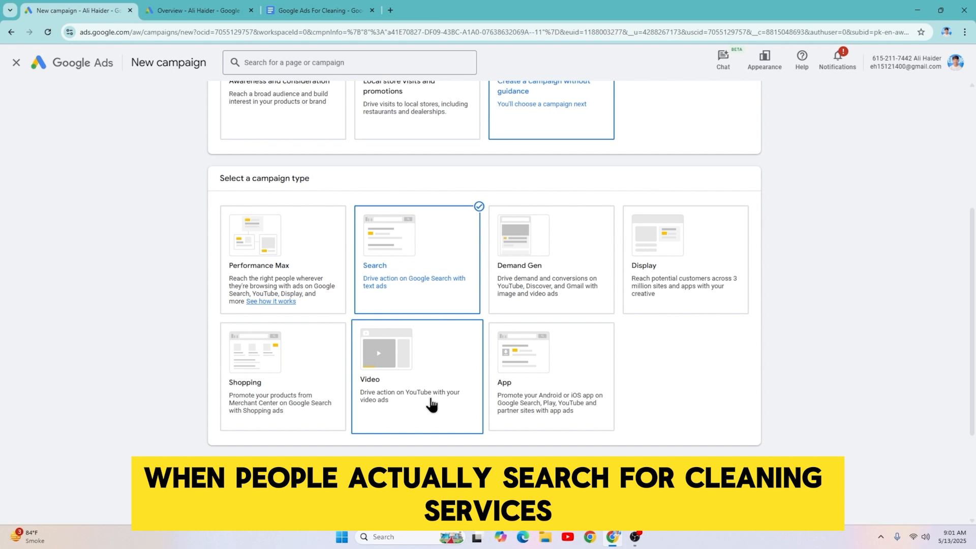
{"action": "scroll", "coordinate": [450, 344], "scroll_direction": "down", "scroll_amount": 3}
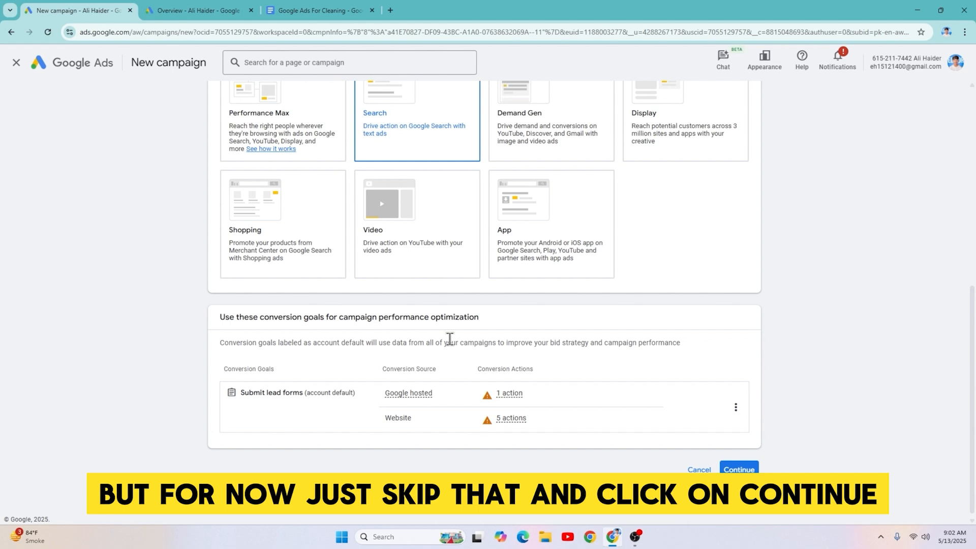
{"action": "left_click", "coordinate": [735, 473]}
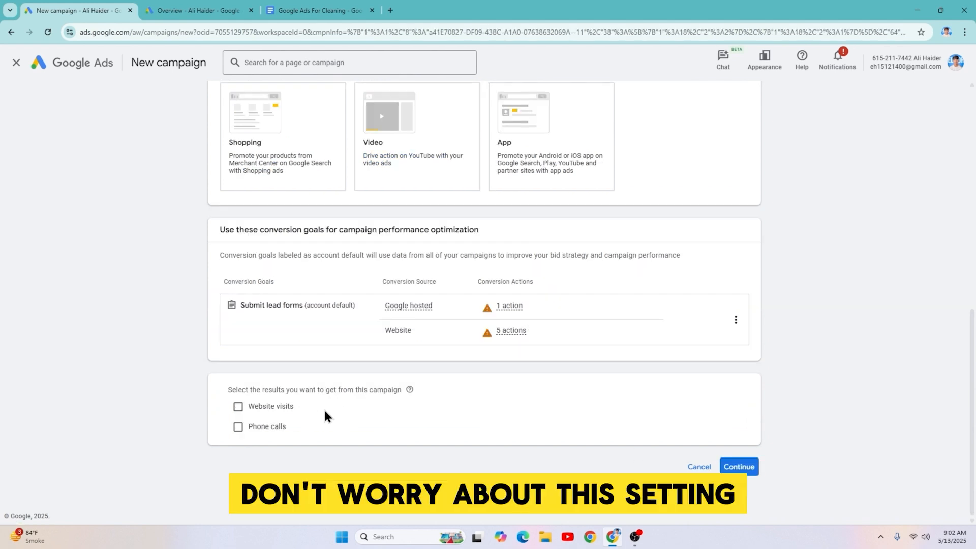
{"action": "left_click", "coordinate": [746, 474]}
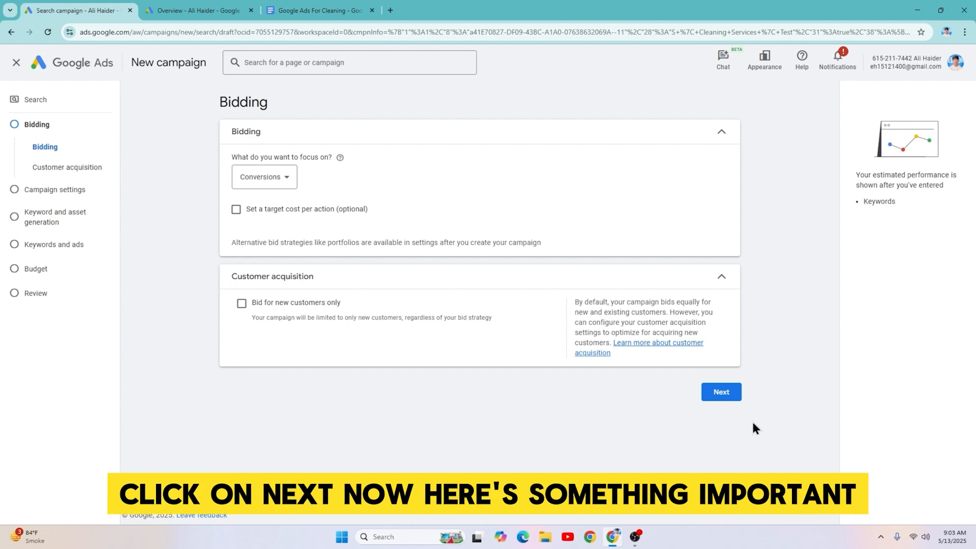
- Accept Conversions as the bidding focus and exclude the Google Search Partners Network from the campaign
{"action": "left_click", "coordinate": [727, 393]}
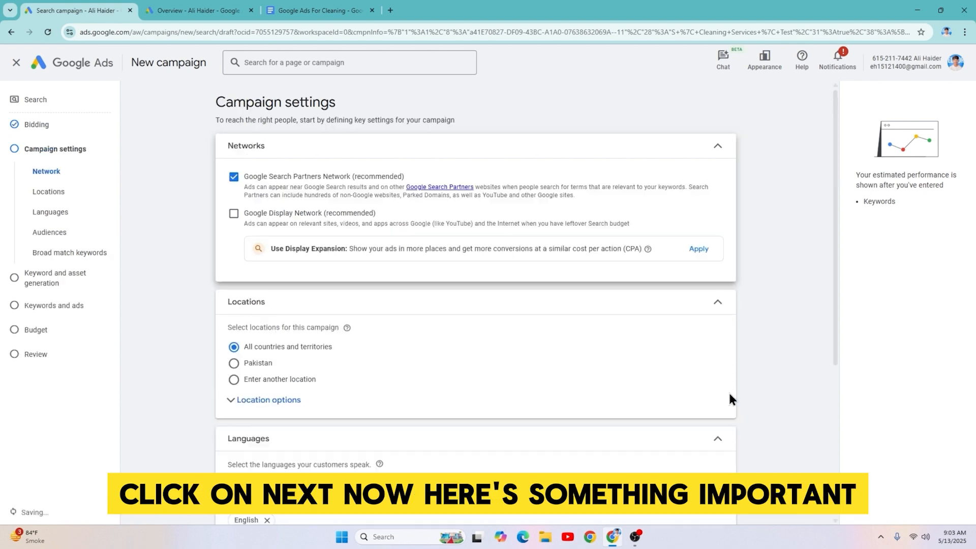
{"action": "left_click", "coordinate": [263, 178]}
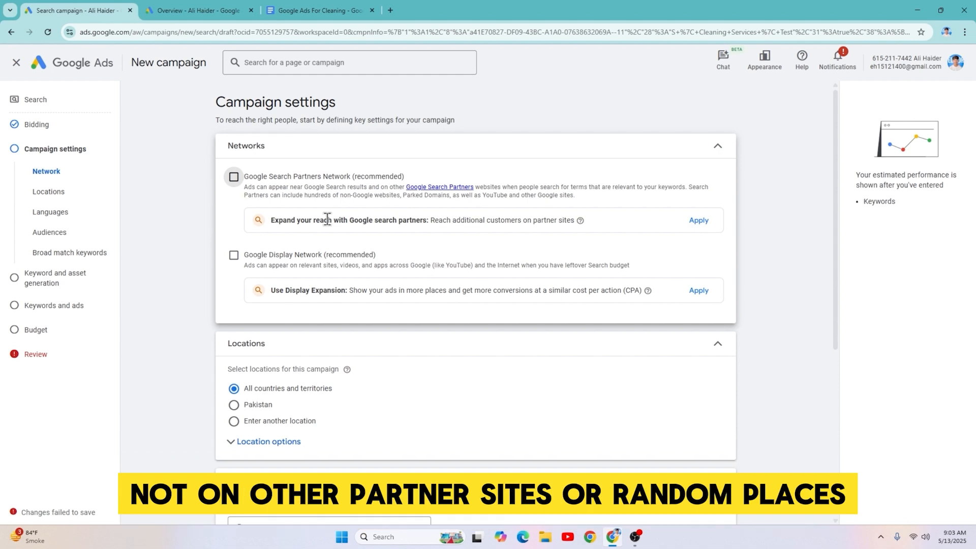
- Limit the campaign's location targeting to the city of Toronto, Ontario, Canada
{"action": "left_click", "coordinate": [300, 422]}
{"action": "scroll", "coordinate": [343, 414], "scroll_direction": "down", "scroll_amount": 2}
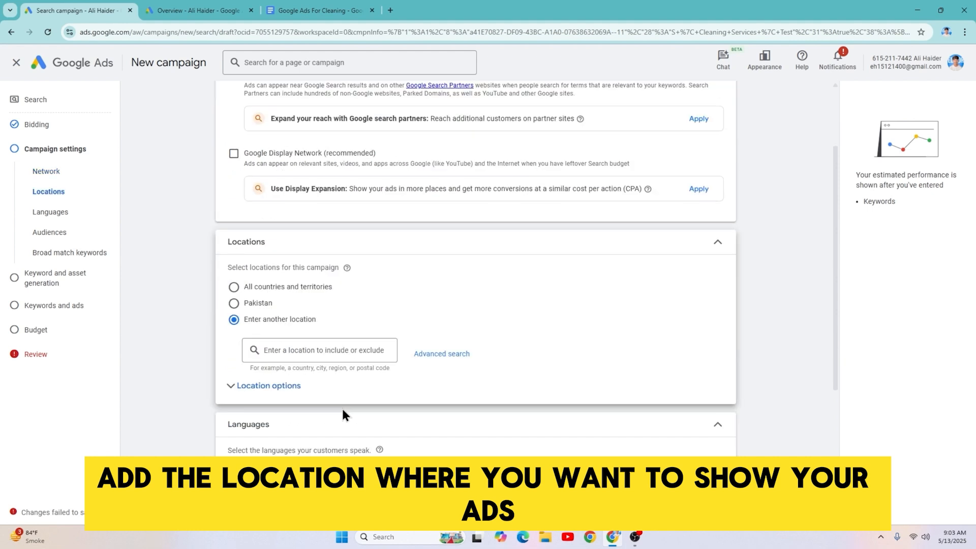
{"action": "left_click", "coordinate": [329, 347]}
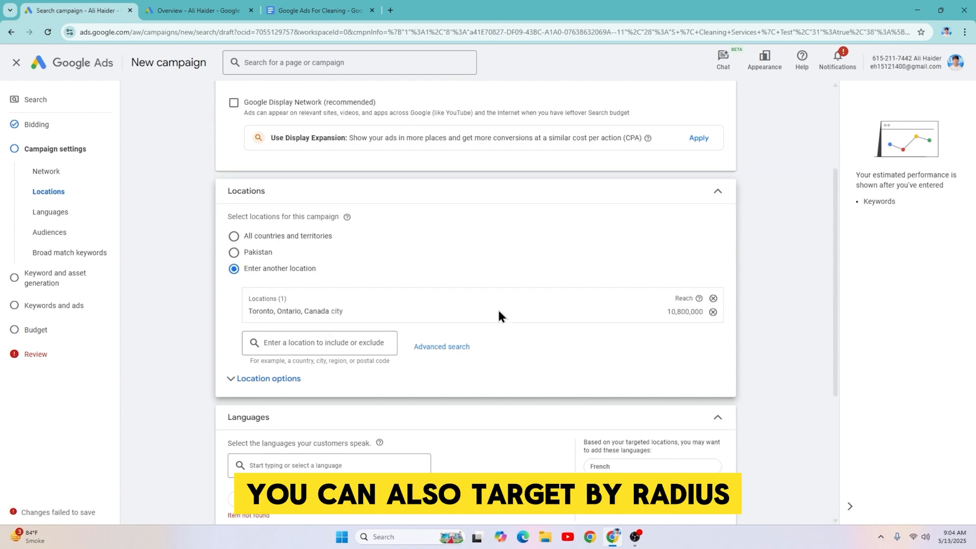
- Try radius targeting of 20 mi around Toronto, ON, Canada in the advanced location search and inspect the distance units
{"action": "left_click", "coordinate": [454, 347]}
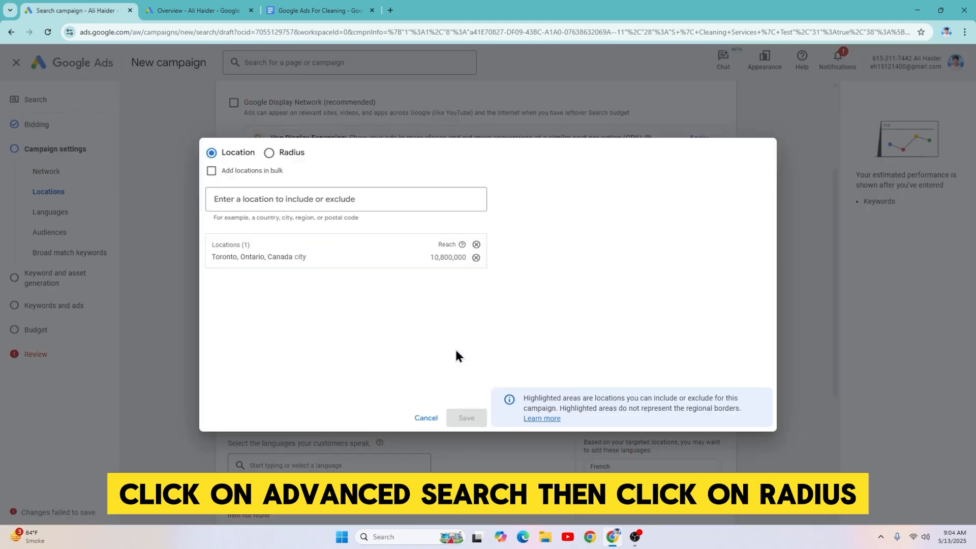
{"action": "left_click", "coordinate": [269, 153]}
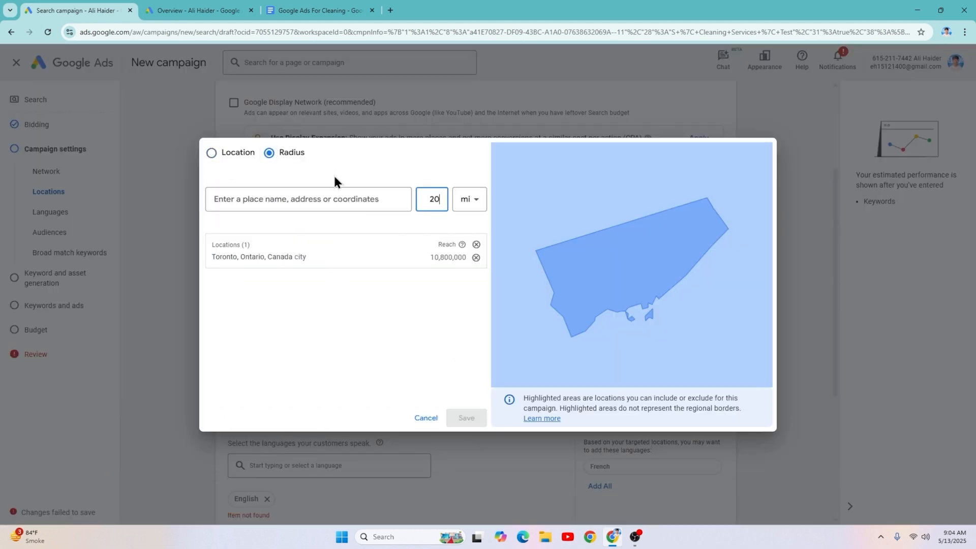
{"action": "left_click", "coordinate": [332, 203]}
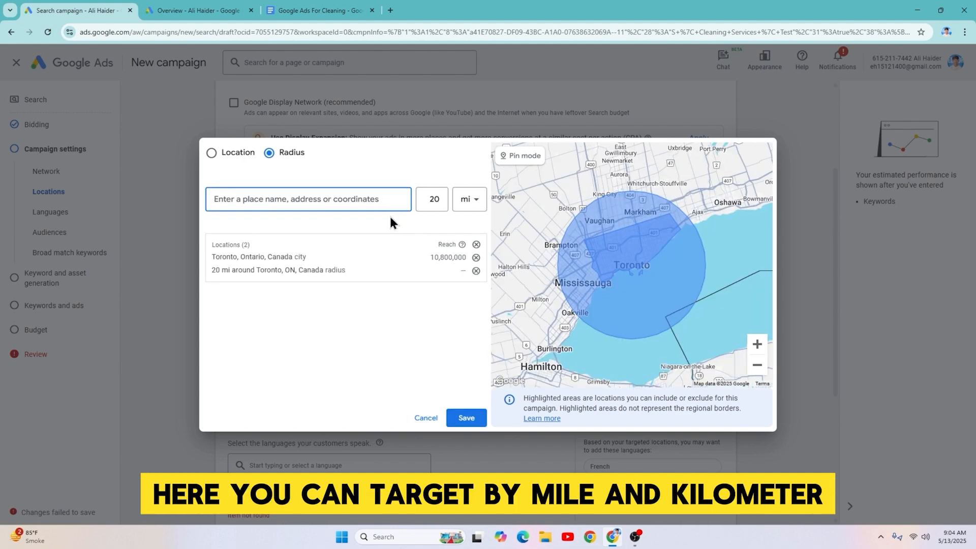
{"action": "left_click", "coordinate": [472, 205]}
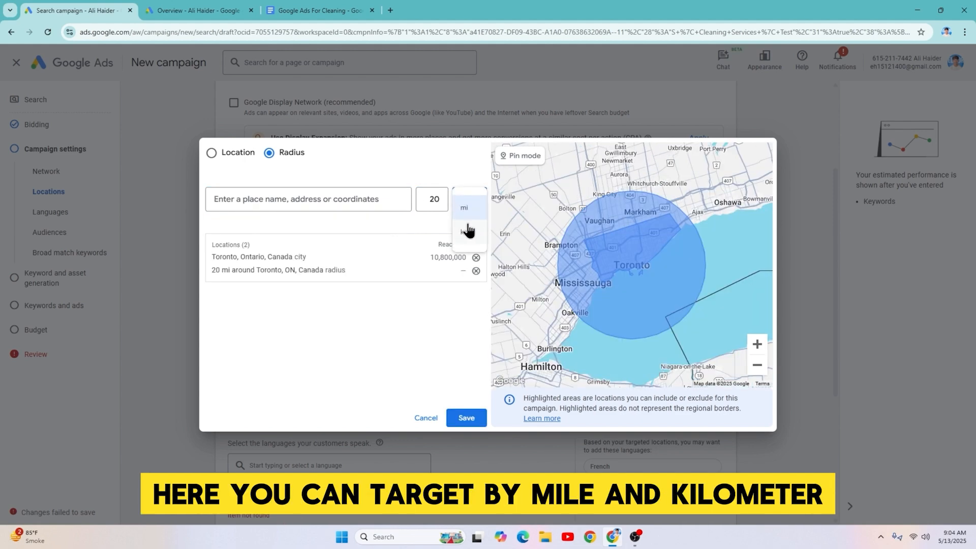
{"action": "left_click", "coordinate": [409, 227]}
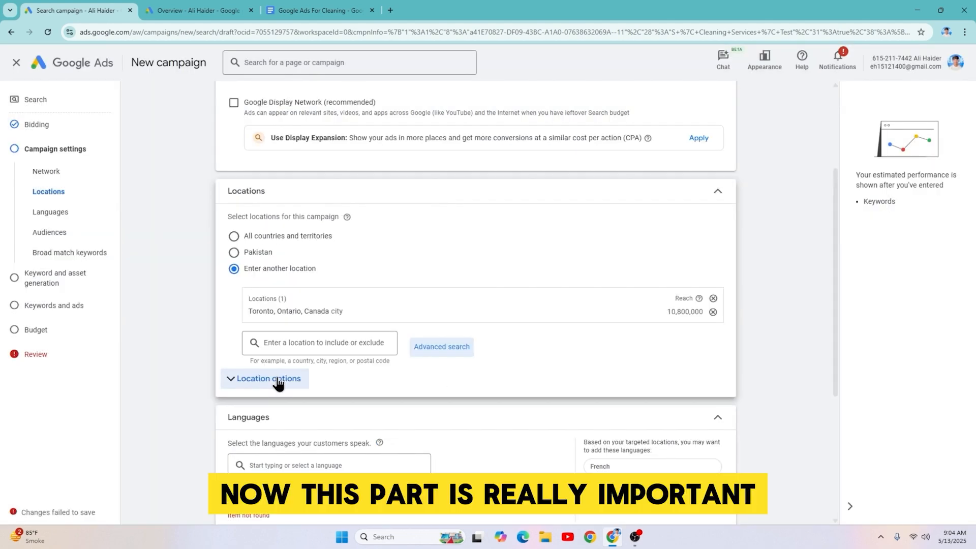
- Set the location option to Presence: People in or regularly in your included locations
{"action": "left_click", "coordinate": [269, 379]}
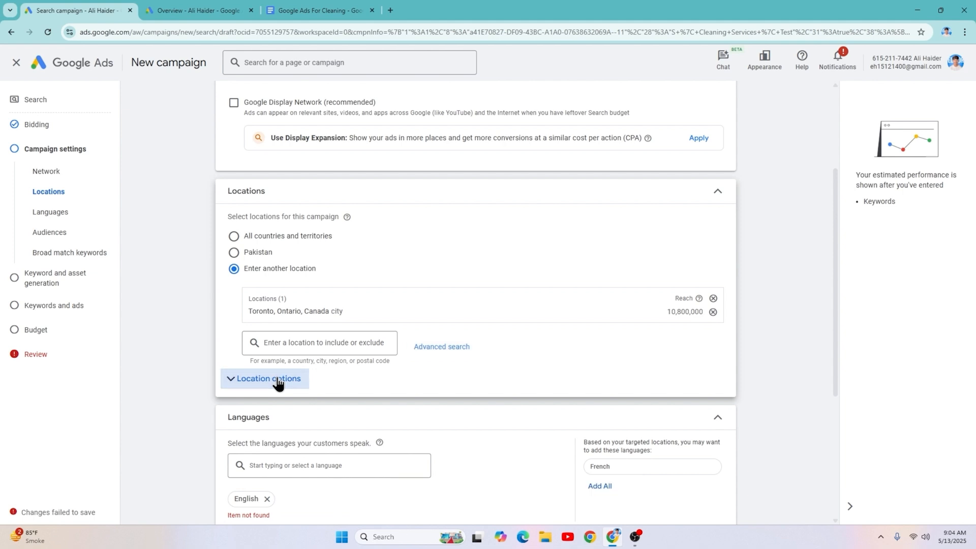
{"action": "scroll", "coordinate": [299, 345], "scroll_direction": "down", "scroll_amount": 2}
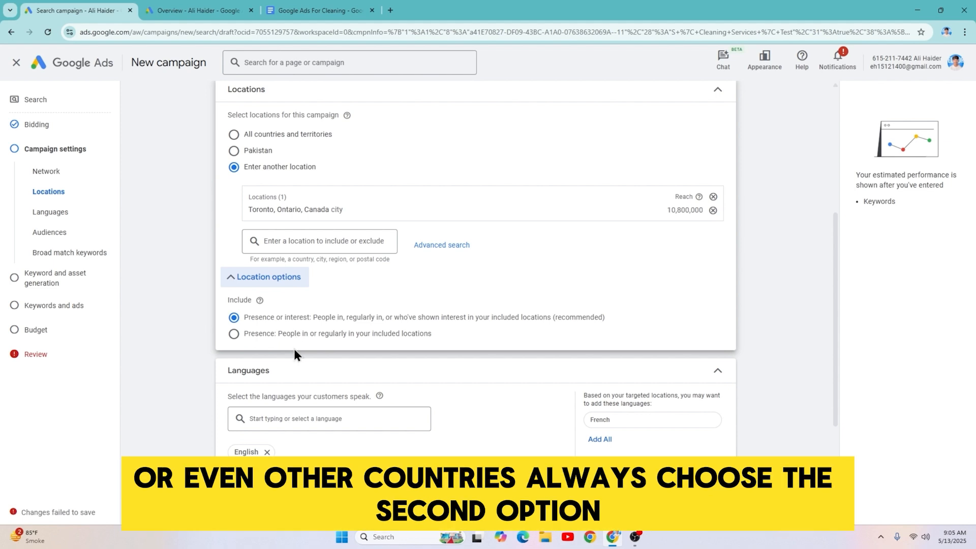
{"action": "left_click", "coordinate": [298, 336]}
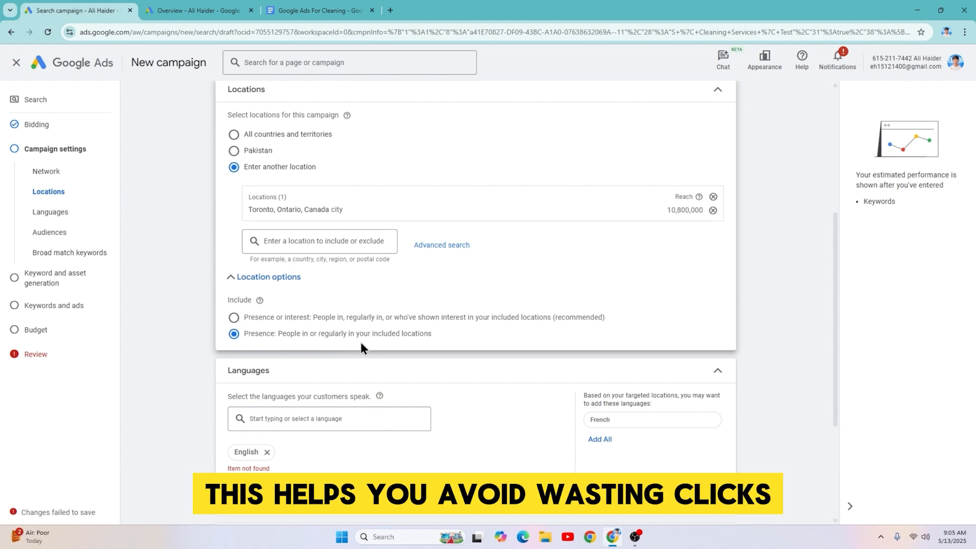
- Keep English as the campaign language and turn off broad match so that keyword match types are used
{"action": "scroll", "coordinate": [447, 357], "scroll_direction": "down", "scroll_amount": 1}
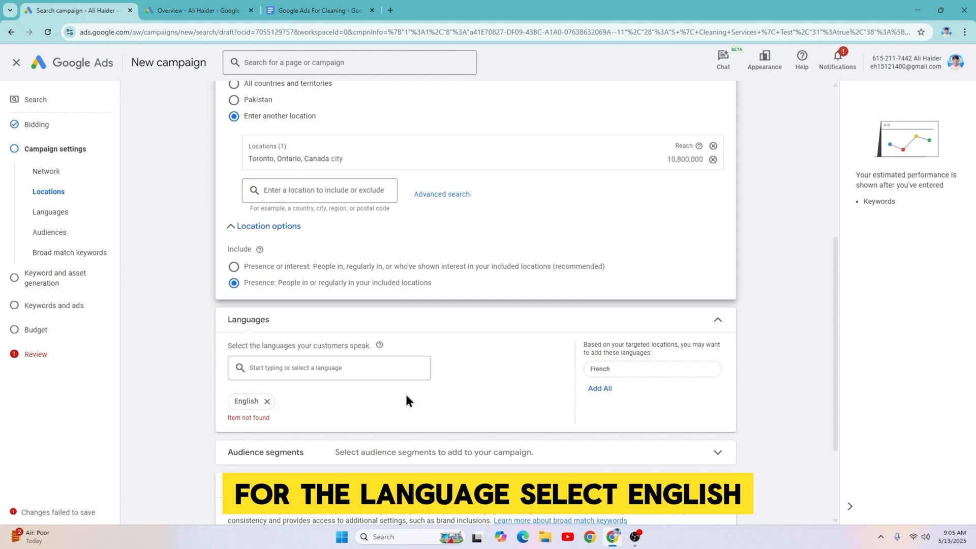
{"action": "scroll", "coordinate": [407, 400], "scroll_direction": "down", "scroll_amount": 1}
{"action": "scroll", "coordinate": [432, 371], "scroll_direction": "down", "scroll_amount": 1}
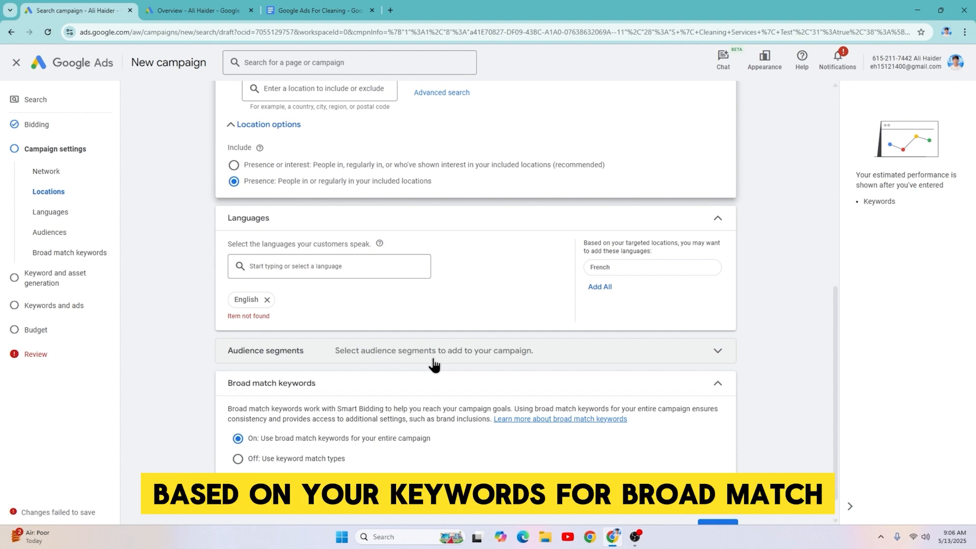
{"action": "scroll", "coordinate": [433, 365], "scroll_direction": "down", "scroll_amount": 1}
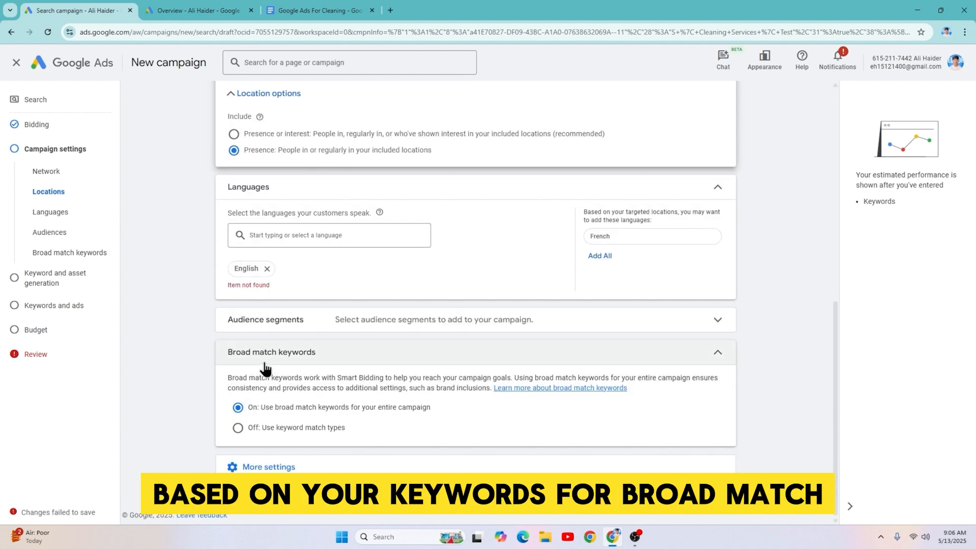
{"action": "left_click", "coordinate": [297, 428]}
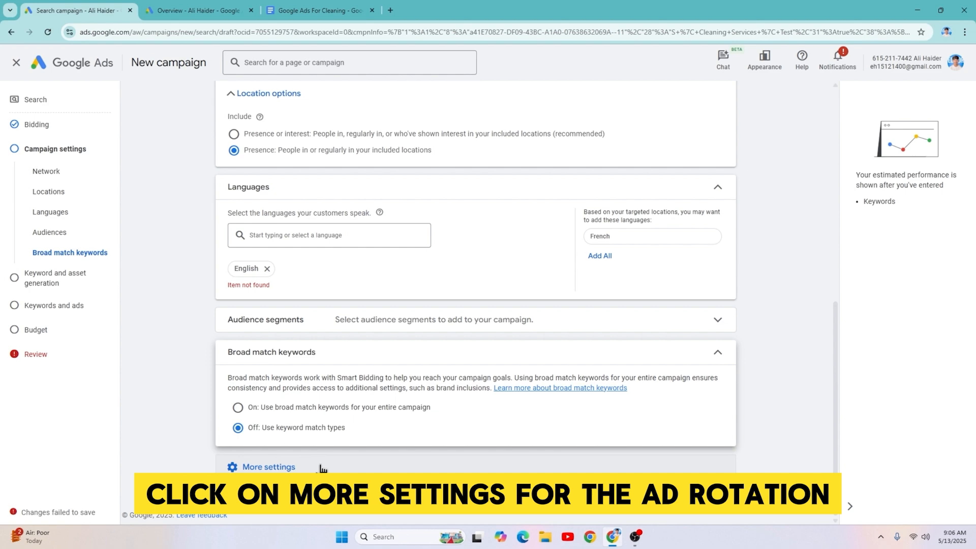
- Keep ad rotation on Optimize, schedule the ads for Mondays - Fridays from 09:00 to 18:00, and proceed past the campaign settings
{"action": "left_click", "coordinate": [322, 468]}
{"action": "left_click", "coordinate": [312, 394]}
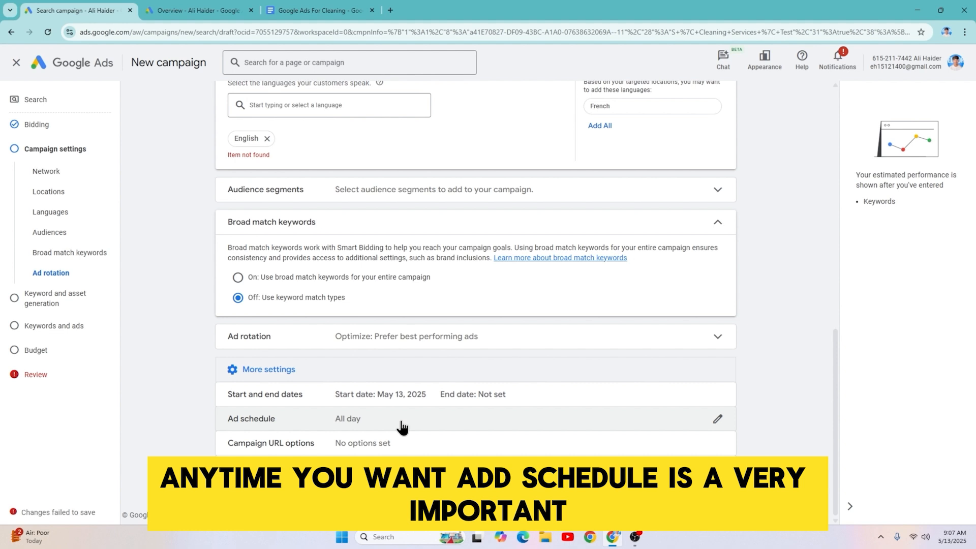
{"action": "left_click", "coordinate": [402, 423]}
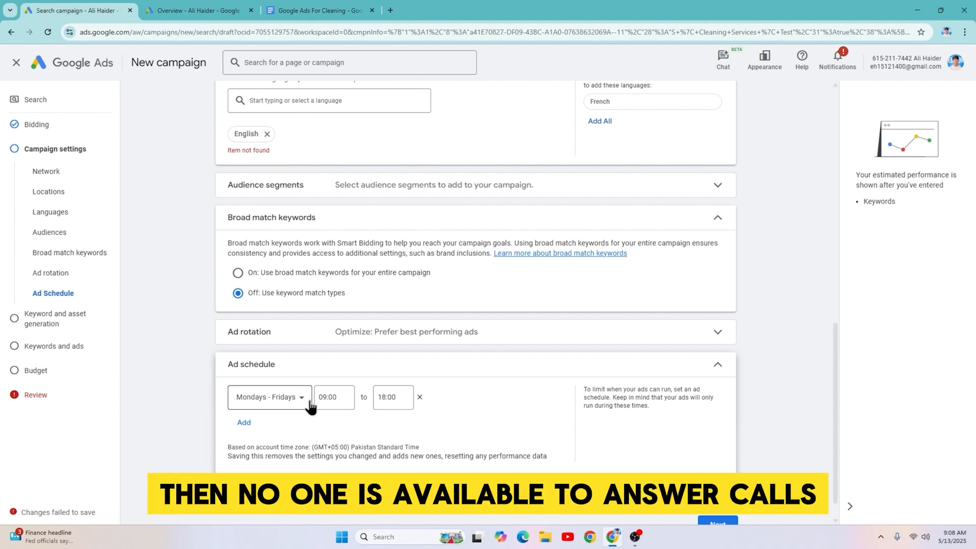
{"action": "scroll", "coordinate": [310, 406], "scroll_direction": "down", "scroll_amount": 2}
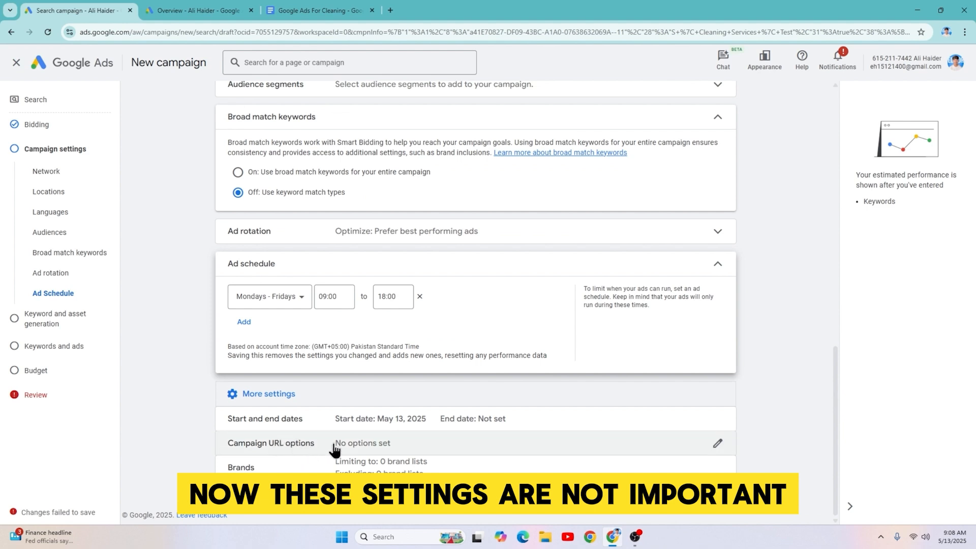
{"action": "left_click", "coordinate": [722, 500]}
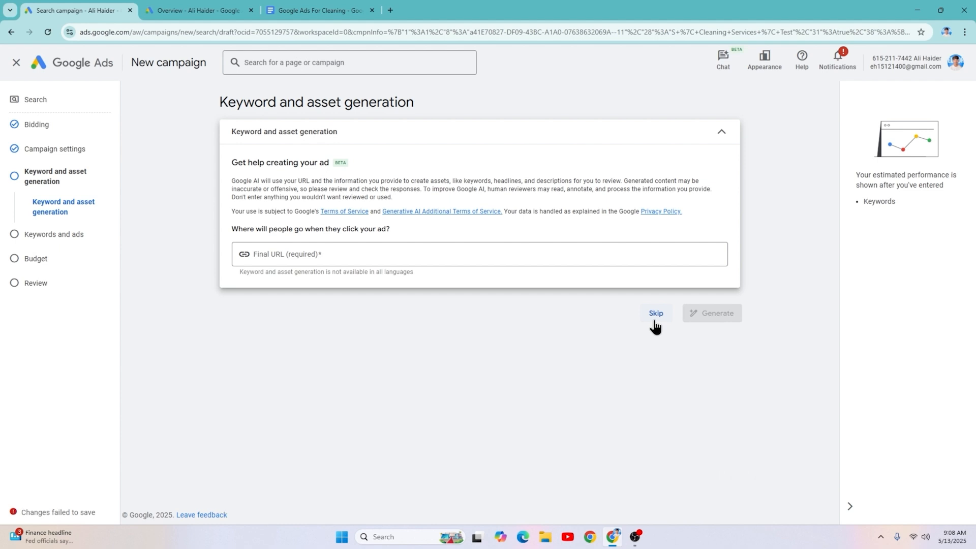
- Skip the keyword and asset generation, get keyword suggestions for "house cleaning services" and select the suggested keywords
{"action": "left_click", "coordinate": [655, 313]}
{"action": "left_click", "coordinate": [345, 284]}
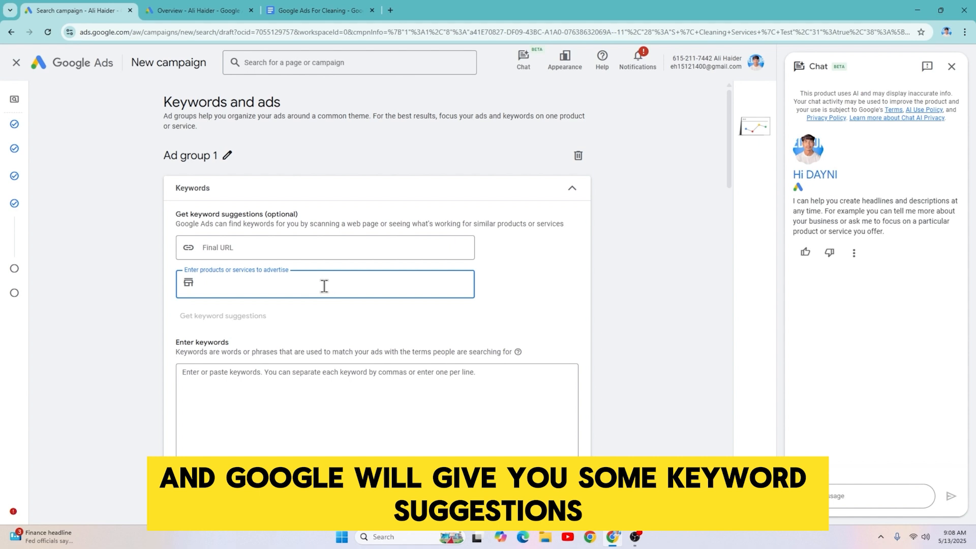
{"action": "type", "text": "house"}
{"action": "type", "text": "cleaning services"}
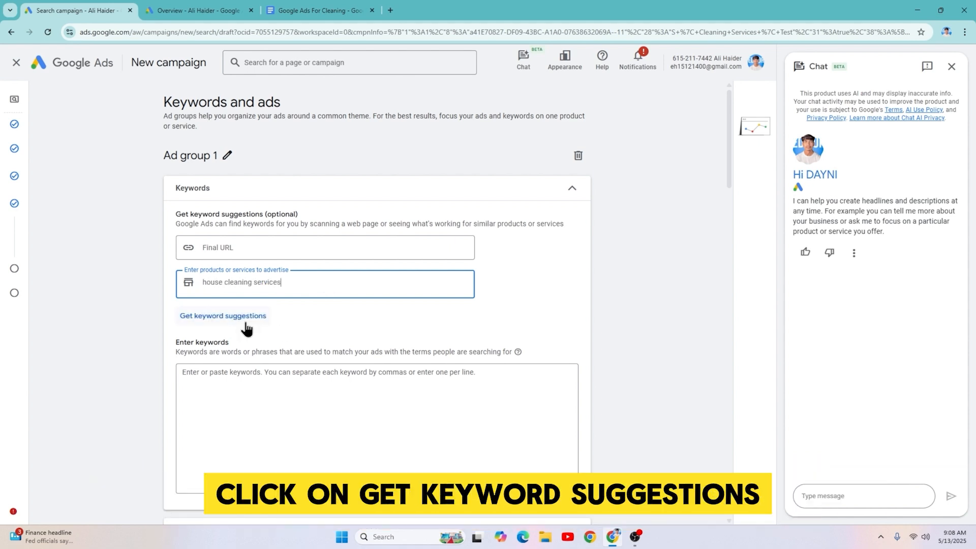
{"action": "left_click", "coordinate": [245, 324]}
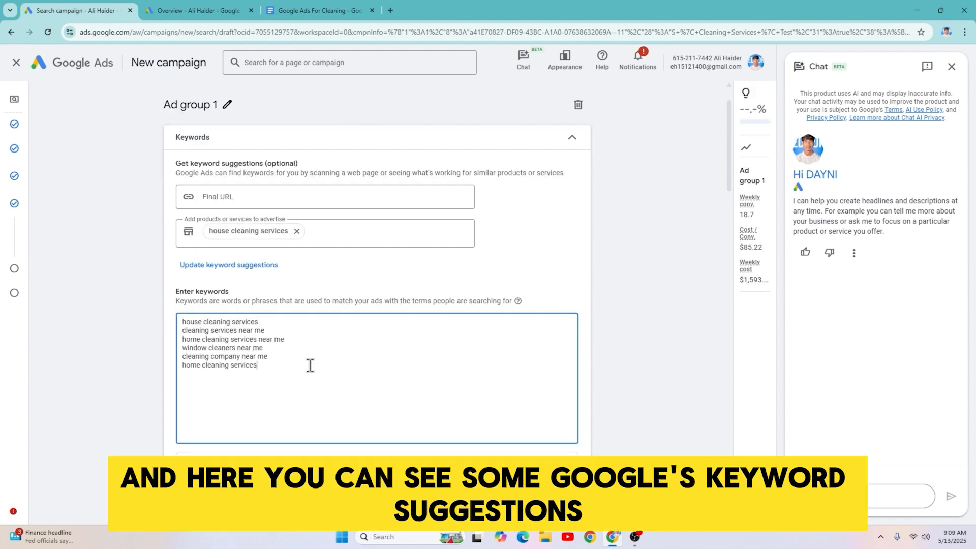
{"action": "left_click_drag", "start_coordinate": [265, 366], "coordinate": [172, 322]}
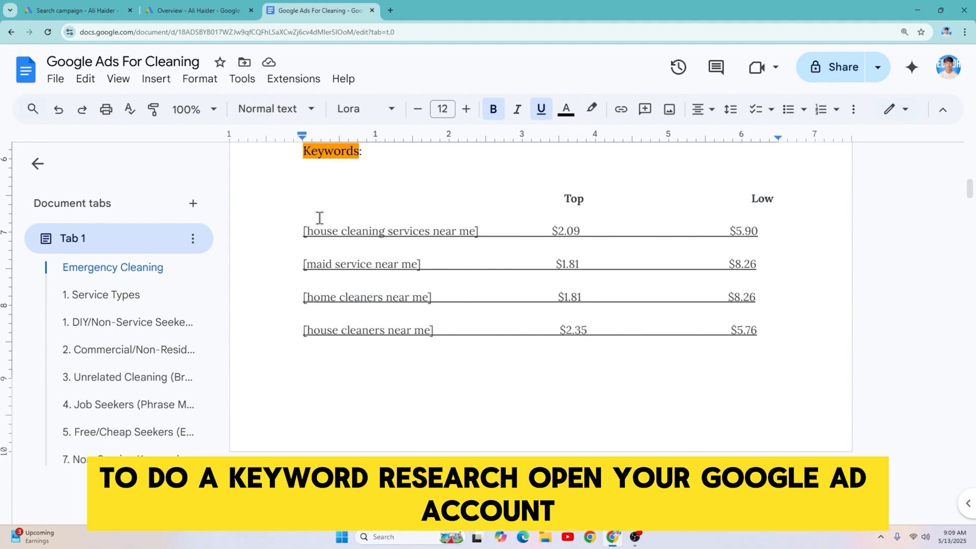
- Start discovering new keywords in Keyword Planner with the location set to Toronto, Ontario, Canada
{"action": "key", "text": "ctrl+shift+Tab"}
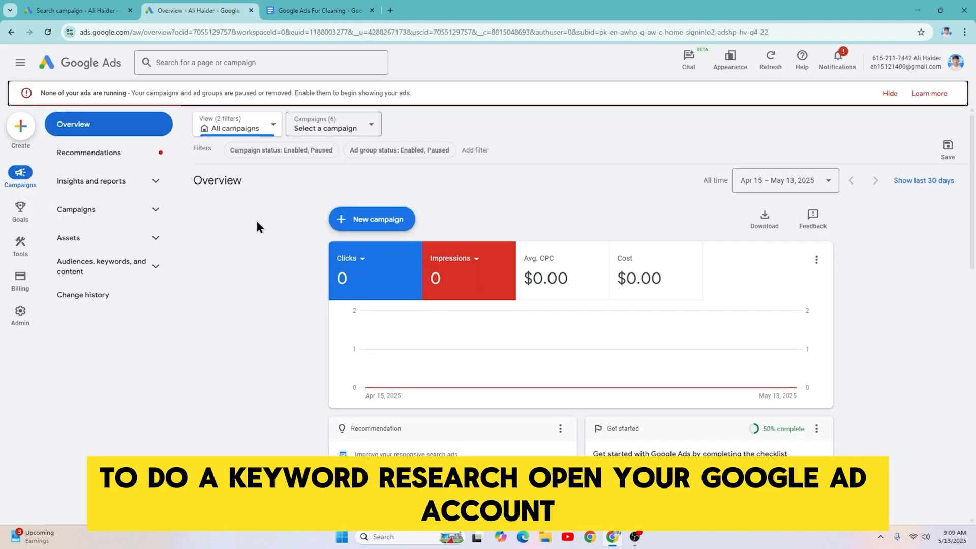
{"action": "left_click", "coordinate": [21, 249]}
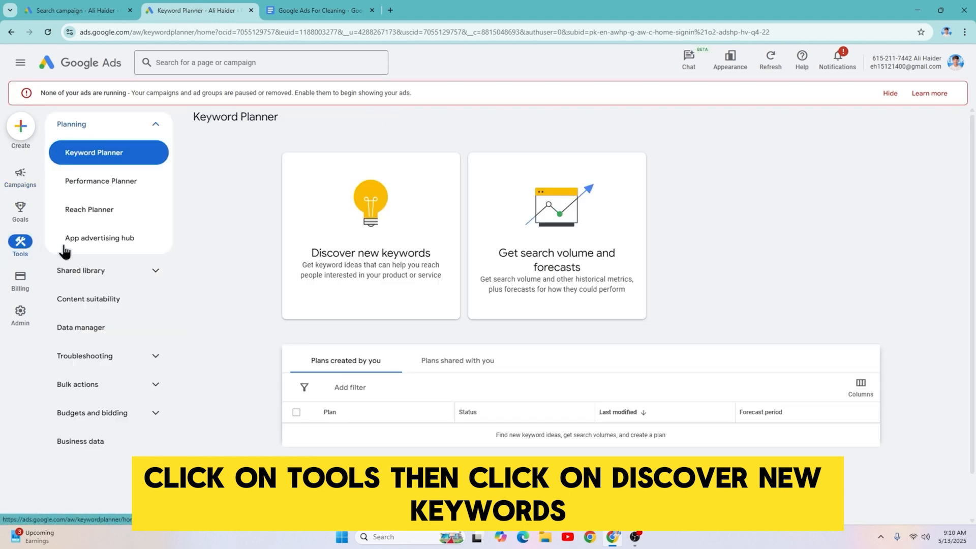
{"action": "left_click", "coordinate": [399, 216]}
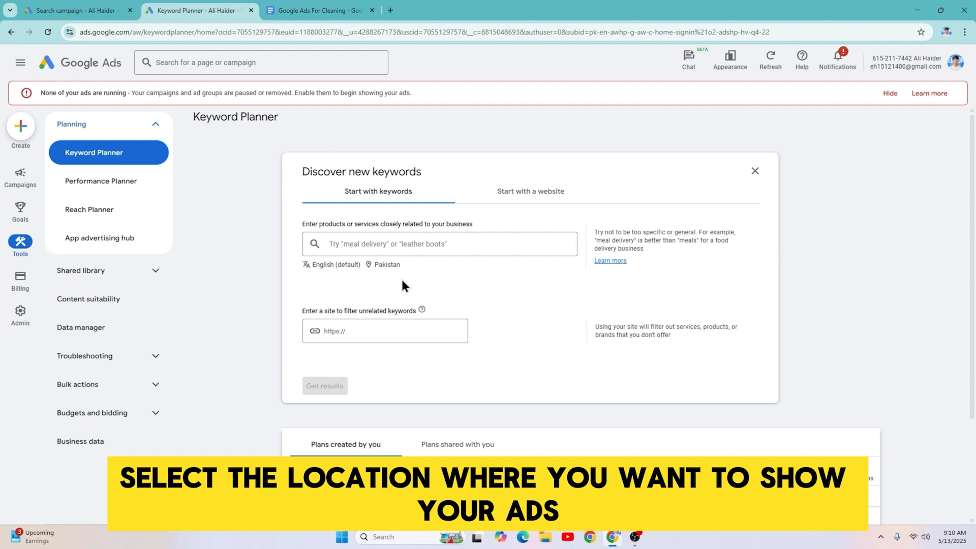
{"action": "left_click", "coordinate": [385, 265]}
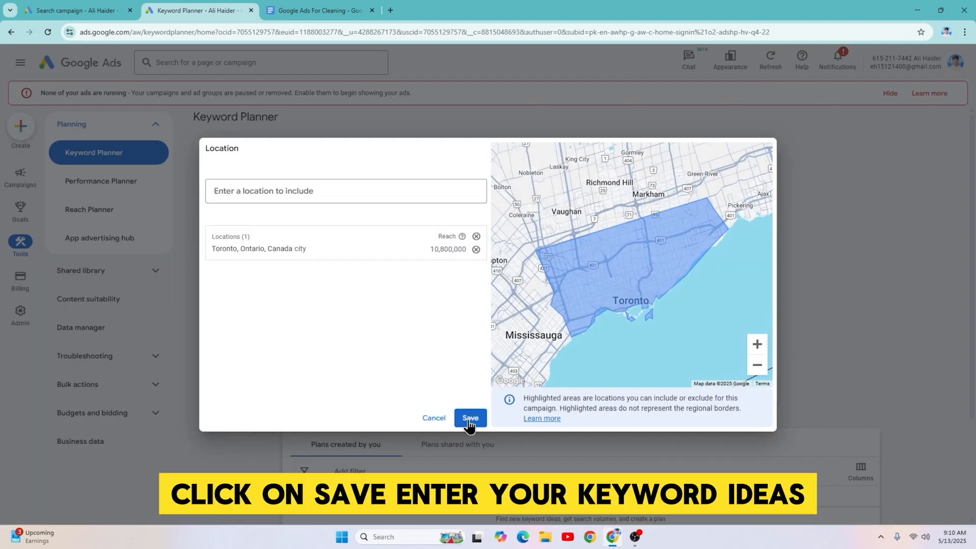
{"action": "left_click", "coordinate": [468, 419]}
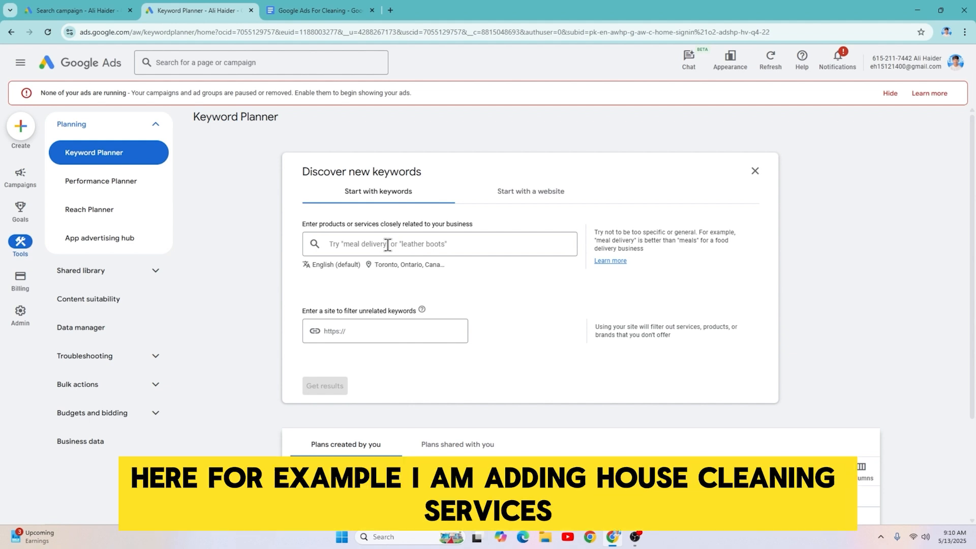
- Get keyword ideas for "house cleaning services"
{"action": "left_click", "coordinate": [387, 245]}
{"action": "type", "text": "h"}
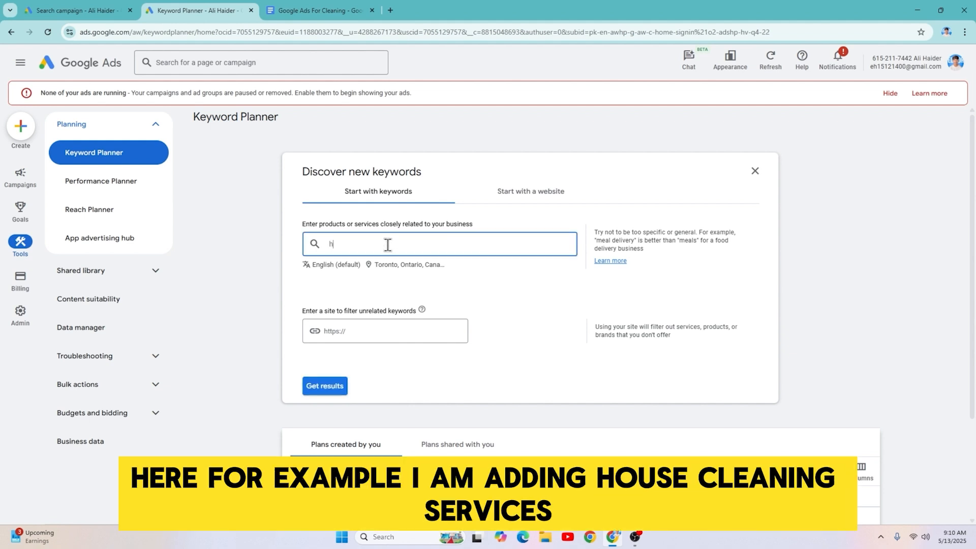
{"action": "type", "text": "ouse cleaning services"}
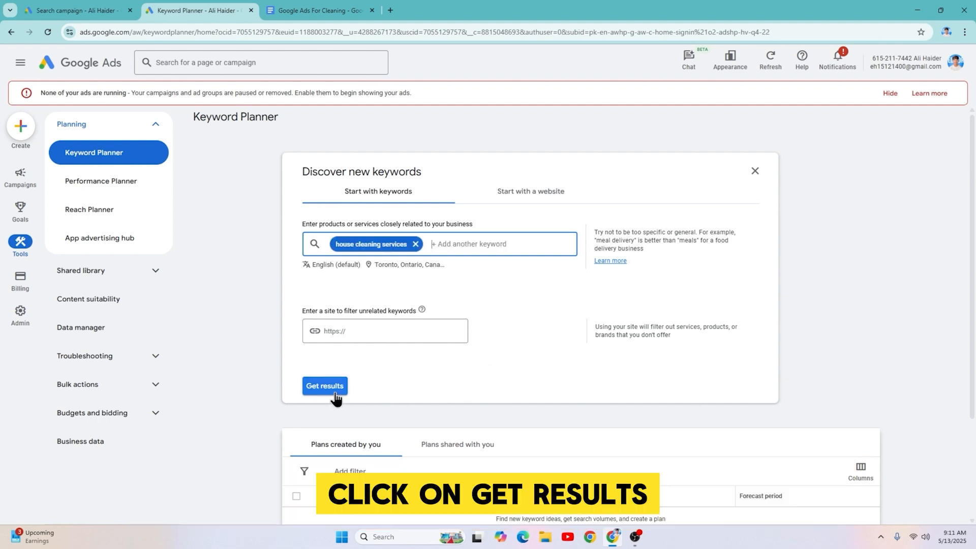
{"action": "left_click", "coordinate": [334, 394]}
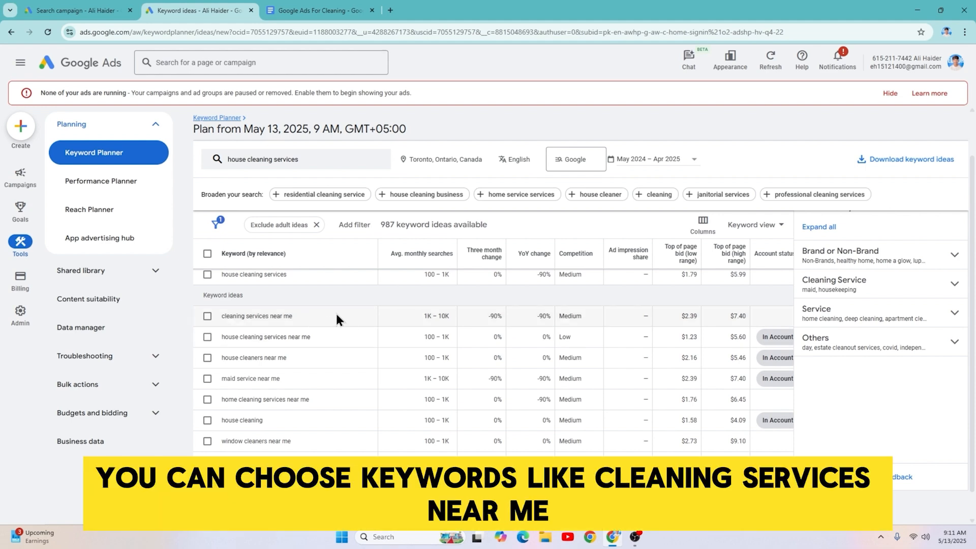
- Select the keyword ideas "cleaning services near me", "house cleaning services near me" and "house cleaners near me"
{"action": "left_click", "coordinate": [207, 316]}
{"action": "left_click", "coordinate": [207, 336]}
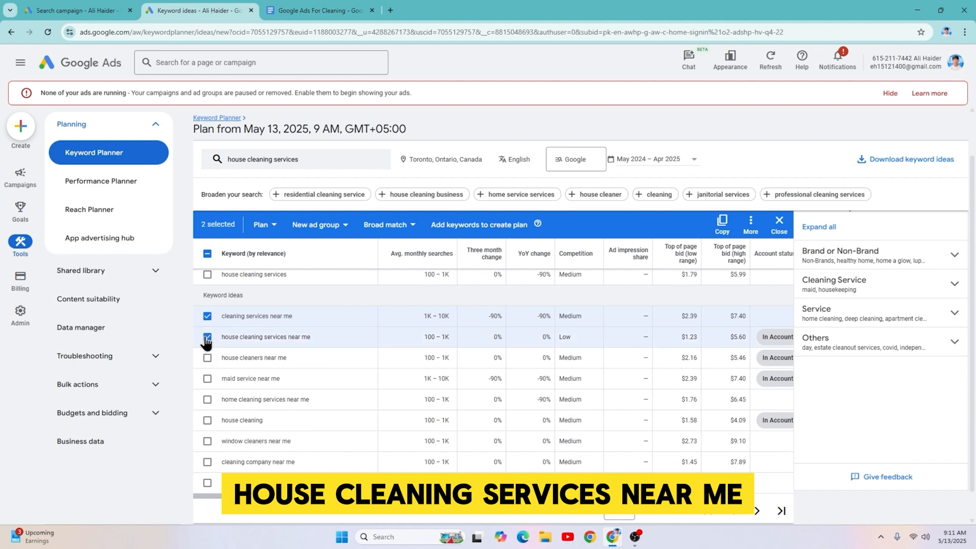
{"action": "left_click", "coordinate": [207, 358]}
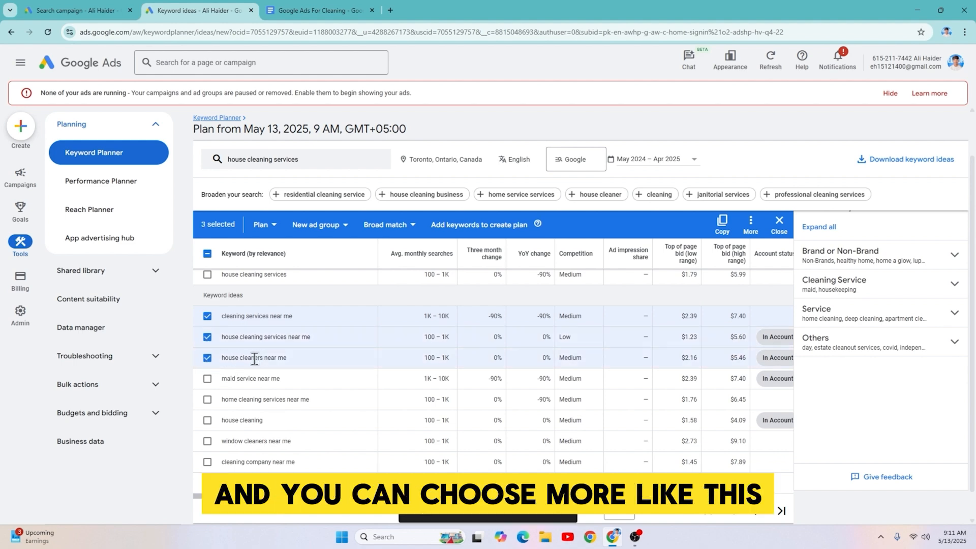
{"action": "scroll", "coordinate": [316, 355], "scroll_direction": "down", "scroll_amount": 1}
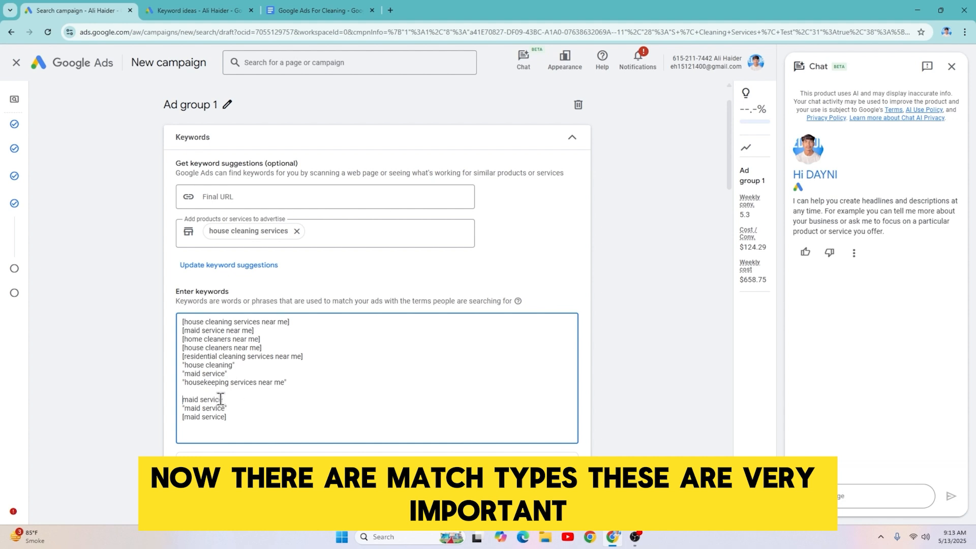
- Compare the broad, phrase and exact match forms of the sample keyword "maid service" in the ad group's keyword list
{"action": "left_click_drag", "start_coordinate": [229, 399], "coordinate": [180, 401]}
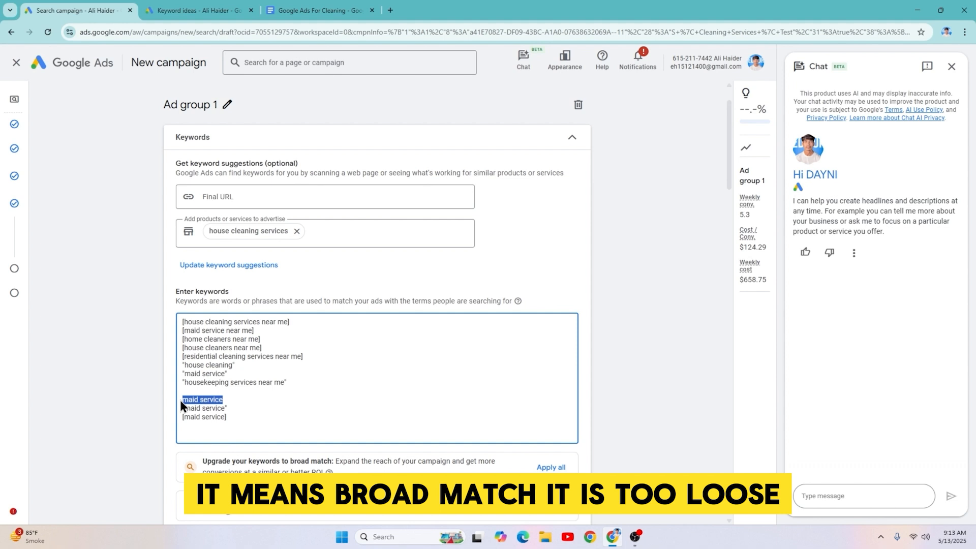
{"action": "left_click", "coordinate": [248, 408]}
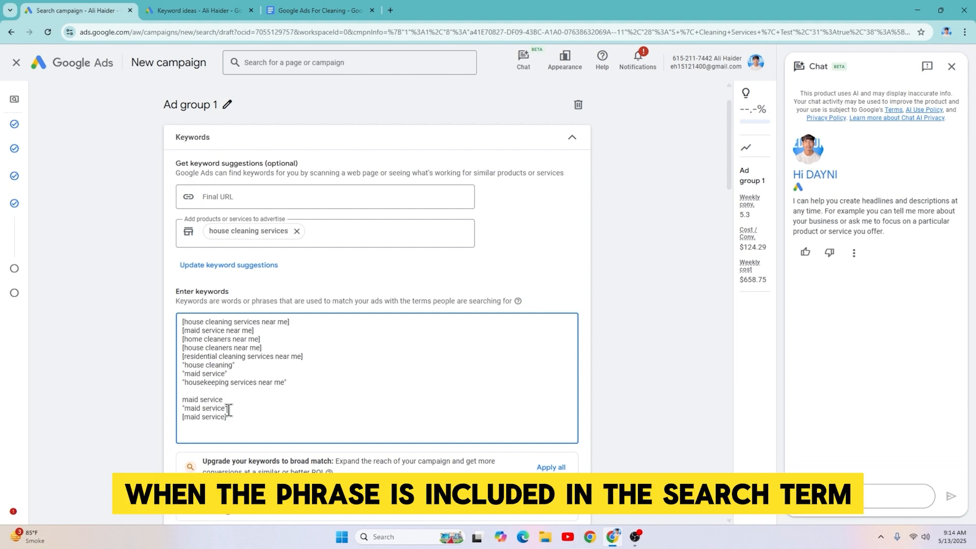
{"action": "left_click_drag", "start_coordinate": [227, 408], "coordinate": [181, 412]}
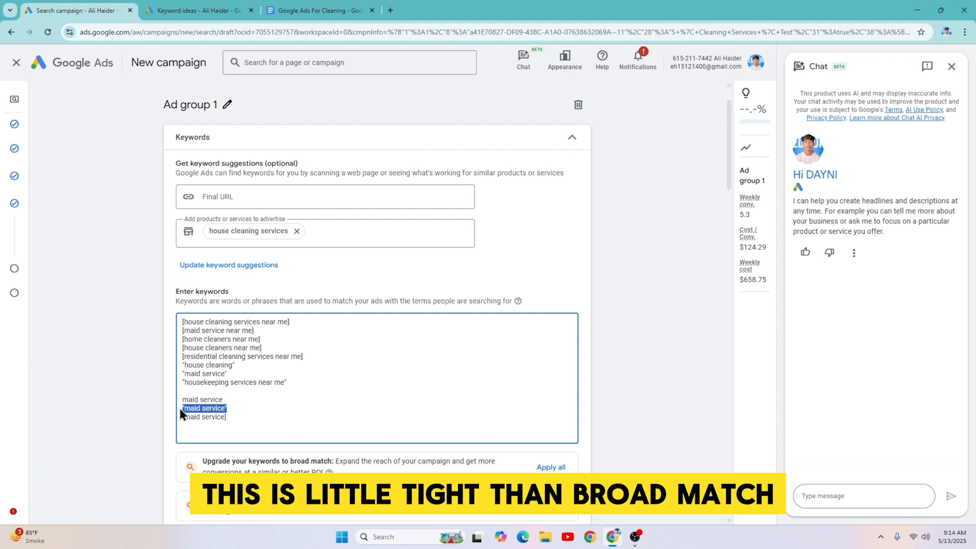
{"action": "left_click", "coordinate": [227, 410]}
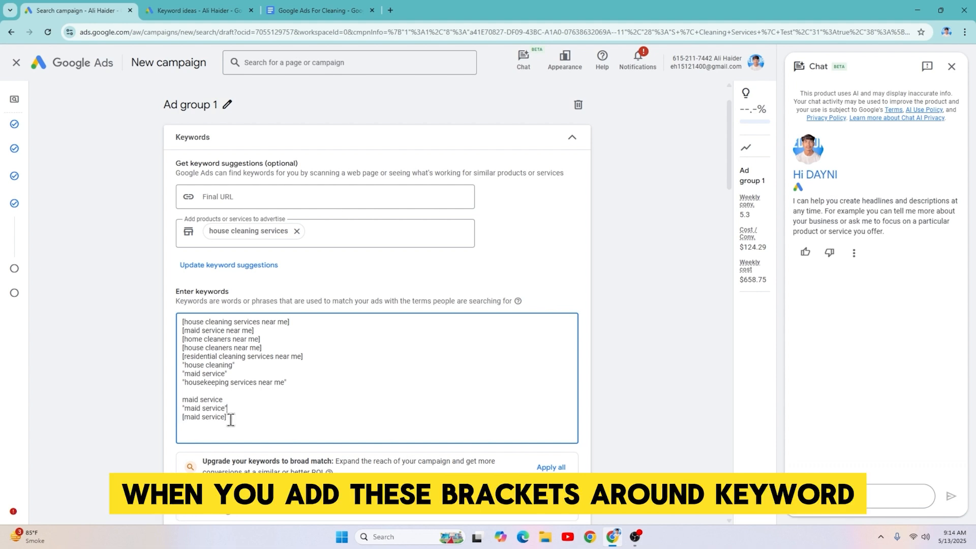
{"action": "left_click_drag", "start_coordinate": [229, 417], "coordinate": [178, 419]}
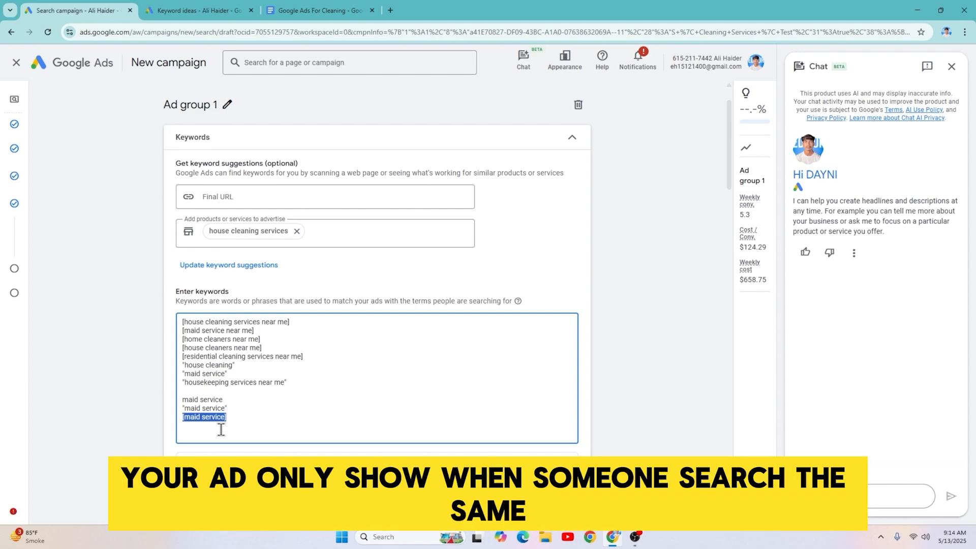
{"action": "left_click", "coordinate": [219, 427]}
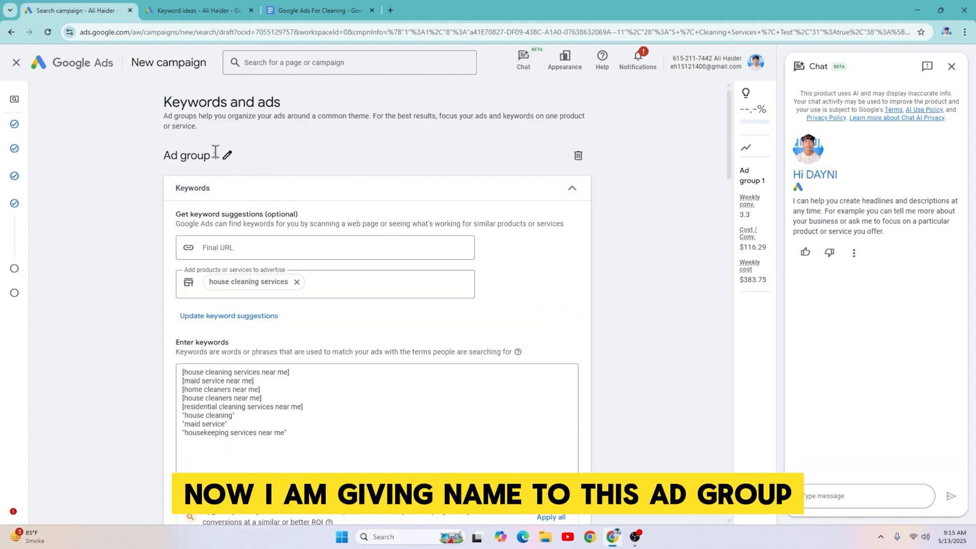
- Rename the ad group as House Cleaning
{"action": "left_click", "coordinate": [224, 159]}
{"action": "triple_click", "coordinate": [219, 157]}
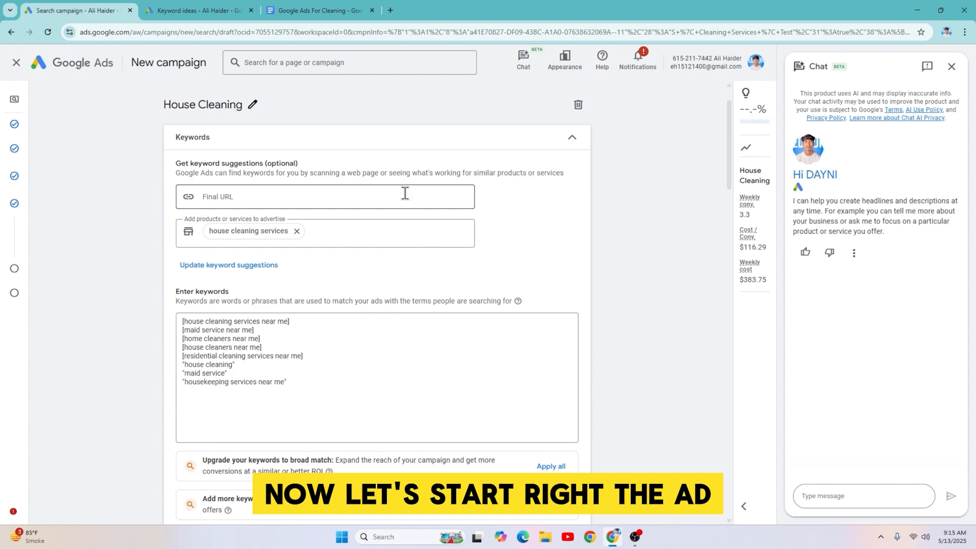
{"action": "scroll", "coordinate": [406, 194], "scroll_direction": "down", "scroll_amount": 7}
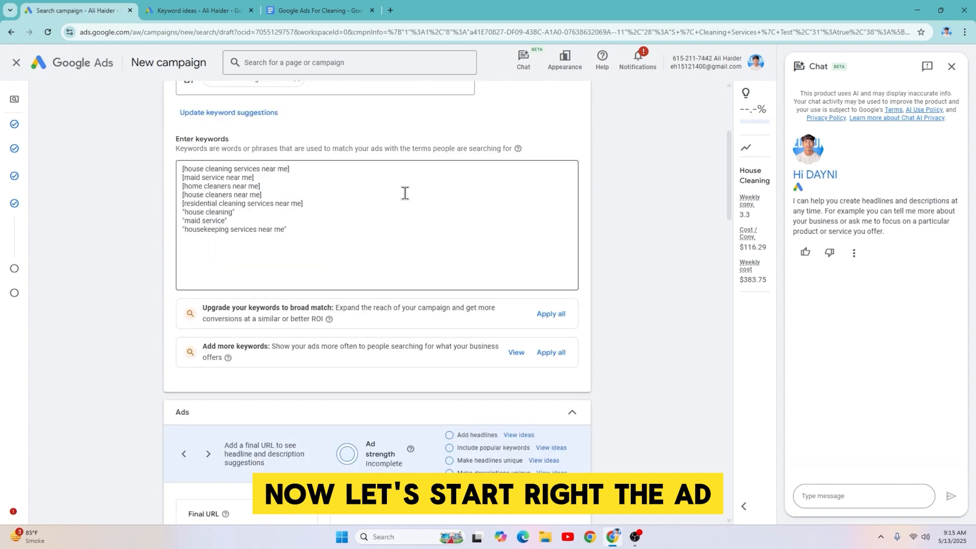
{"action": "left_click", "coordinate": [242, 338]}
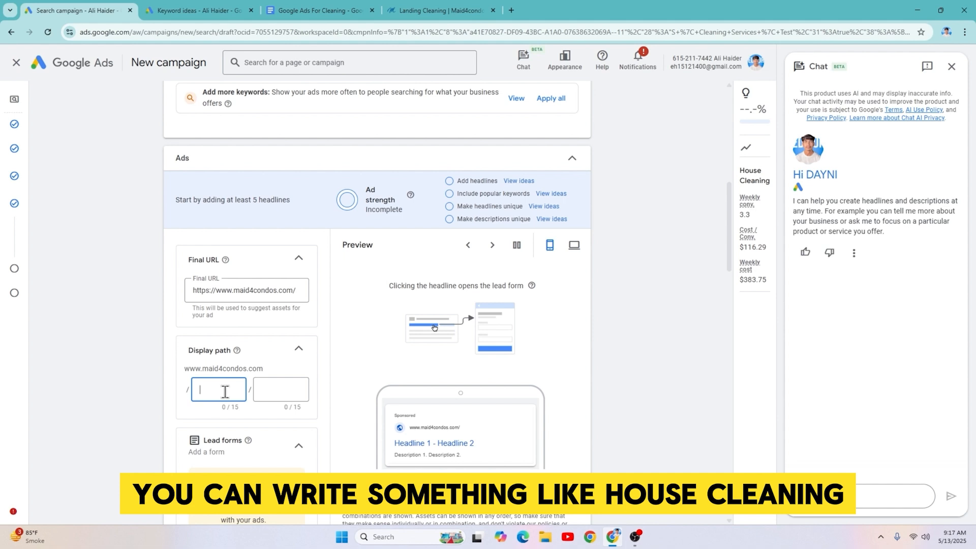
{"action": "type", "text": "house"}
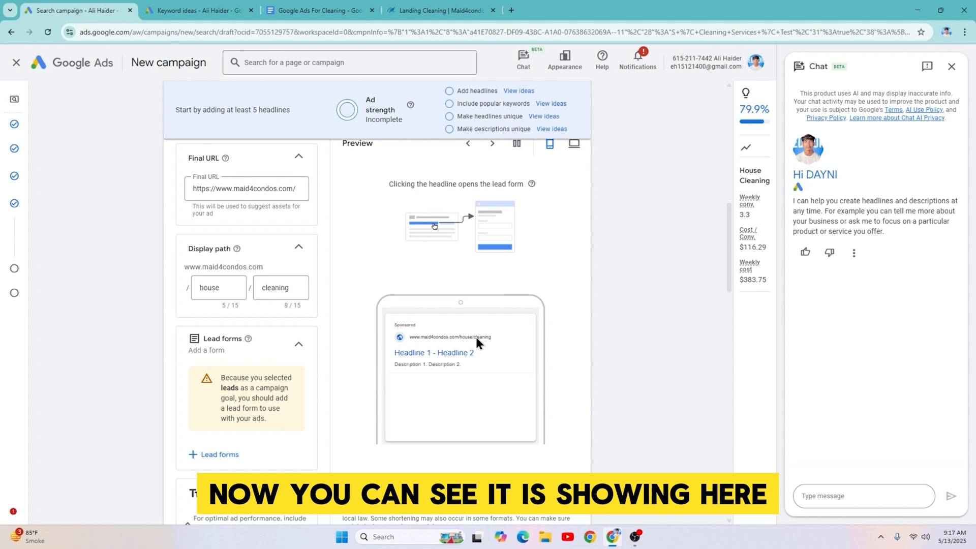
- Add the headlines "#1 Home Cleaning Service", "Local Home Cleaners" and "Top Maid Service in Toronto" from the Google Ads For Cleaning document
{"action": "scroll", "coordinate": [214, 424], "scroll_direction": "down", "scroll_amount": 4}
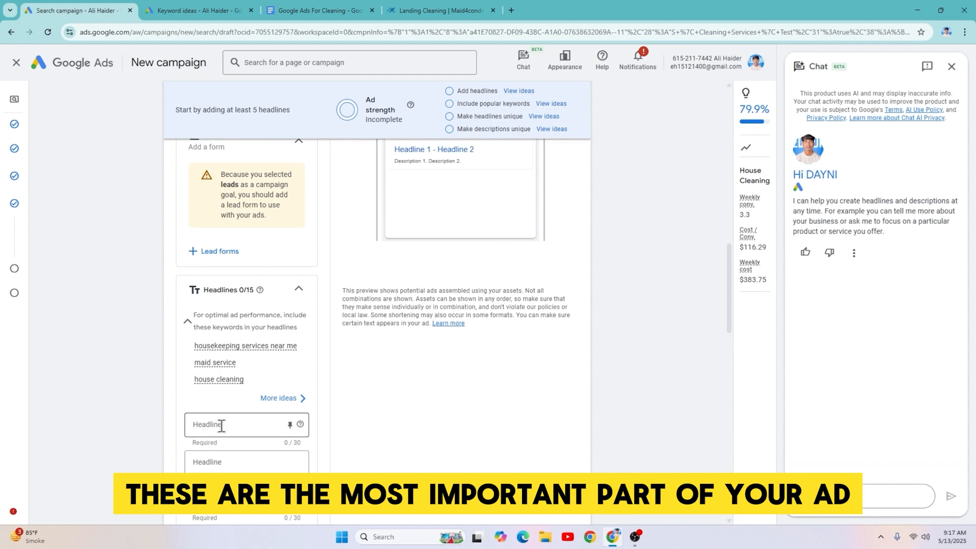
{"action": "scroll", "coordinate": [193, 407], "scroll_direction": "down", "scroll_amount": 2}
{"action": "left_click", "coordinate": [322, 6]}
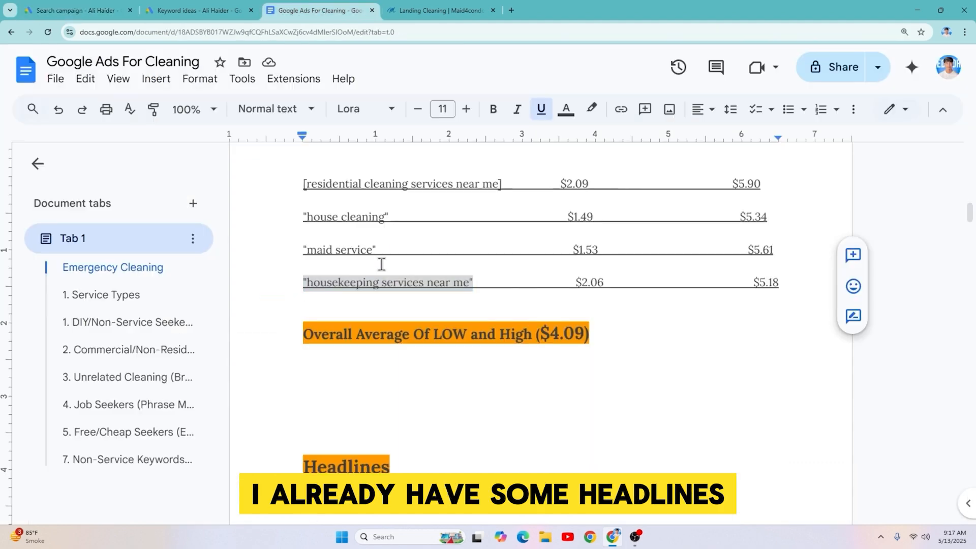
{"action": "scroll", "coordinate": [395, 268], "scroll_direction": "down", "scroll_amount": 5}
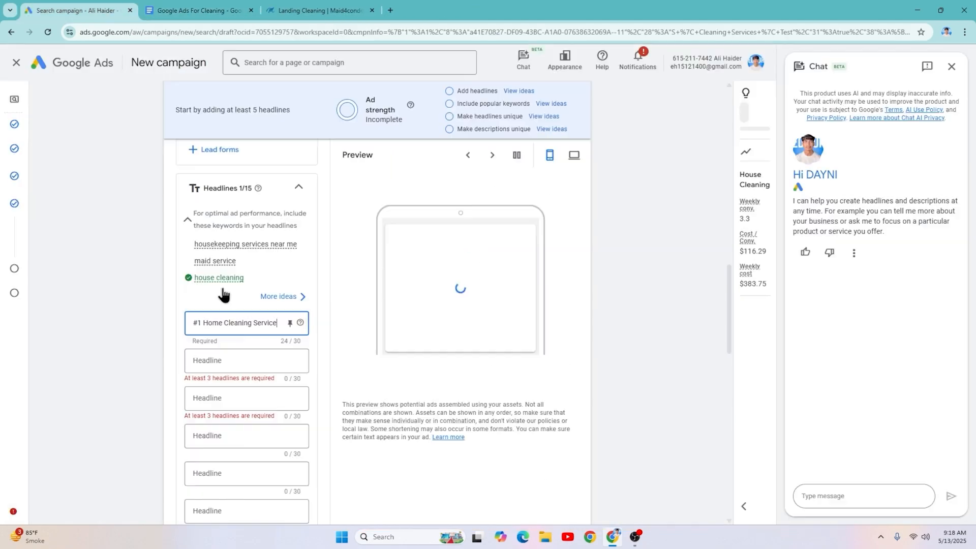
{"action": "left_click", "coordinate": [199, 11]}
{"action": "type", "text": "Top Maid Service in Toronto"}
- Add the headlines "Pet & Child Safe Cleaning!", "Same-Day Booking Available", "Allergy-Friendly Cleaning" and "$50 Off First Cleaning!"
{"action": "left_click", "coordinate": [218, 431]}
{"action": "type", "text": "Same-Day Booking Available"}
{"action": "left_click", "coordinate": [234, 357]}
{"action": "type", "text": "$50 Off First Cleaning!"}
- Add the headlines "Price Match Guarantee!" and "Pay Only After You're Happy" from the document
{"action": "left_click", "coordinate": [200, 10]}
{"action": "left_click_drag", "start_coordinate": [622, 338], "coordinate": [451, 331]}
{"action": "left_click", "coordinate": [77, 10]}
{"action": "type", "text": "Pay Only After You're Happy"}
- Add the remaining headlines from the document, including "100+ 5-Star Google Reviews", "Book in 60 Sec", "Call Now for Free Quote!" and "Last Chance for 20% Off!"
{"action": "left_click", "coordinate": [200, 10]}
{"action": "left_click_drag", "start_coordinate": [598, 195], "coordinate": [480, 196]}
{"action": "left_click_drag", "start_coordinate": [470, 285], "coordinate": [624, 284]}
{"action": "left_click", "coordinate": [77, 10]}
{"action": "type", "text": "Call Now for Free Quote!"}
{"action": "scroll", "coordinate": [158, 325], "scroll_direction": "up", "scroll_amount": 5}
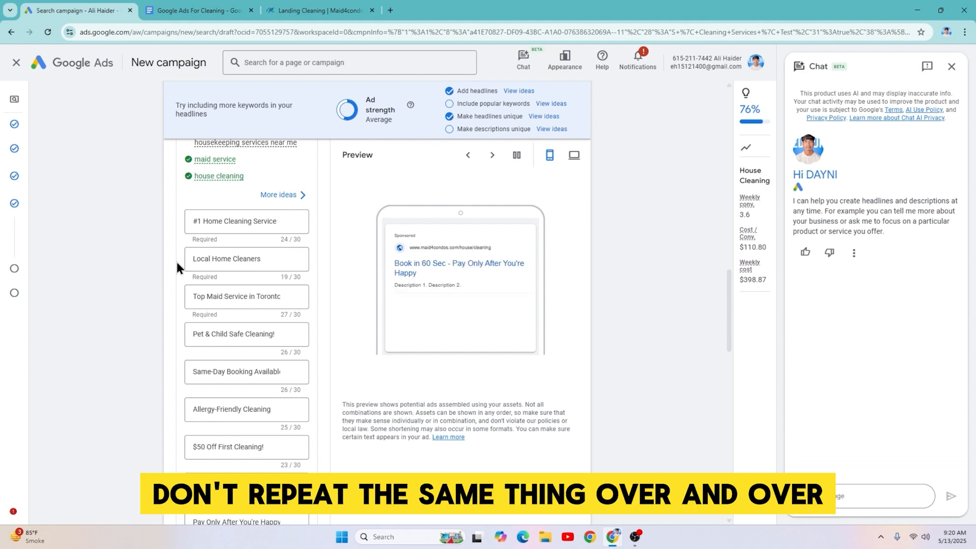
- Fill in the ad descriptions from the document, ending with "500+ 5-Star Reviews in Toronto. Family-Owned, Licensed & Insured. Free Online Booking."
{"action": "scroll", "coordinate": [175, 259], "scroll_direction": "down", "scroll_amount": 10}
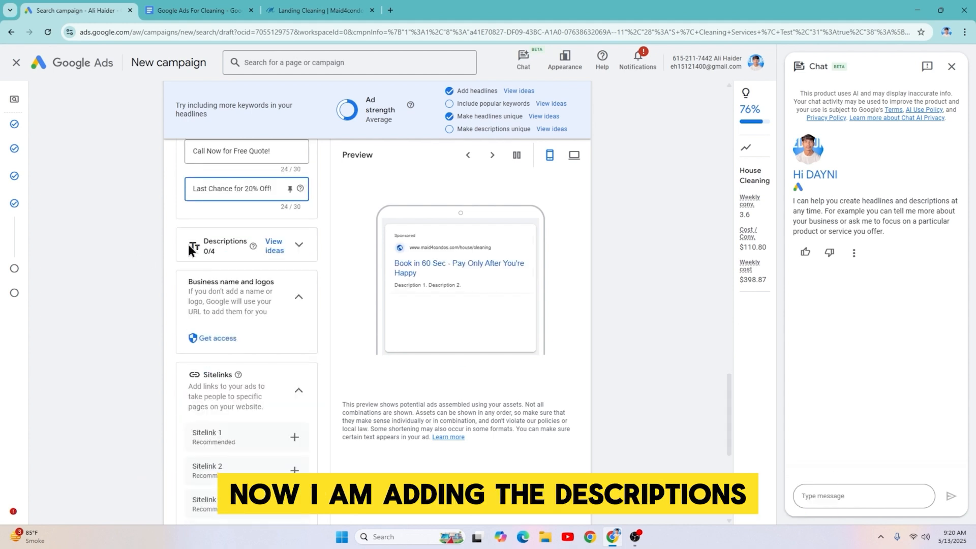
{"action": "key", "text": "ctrl+Tab"}
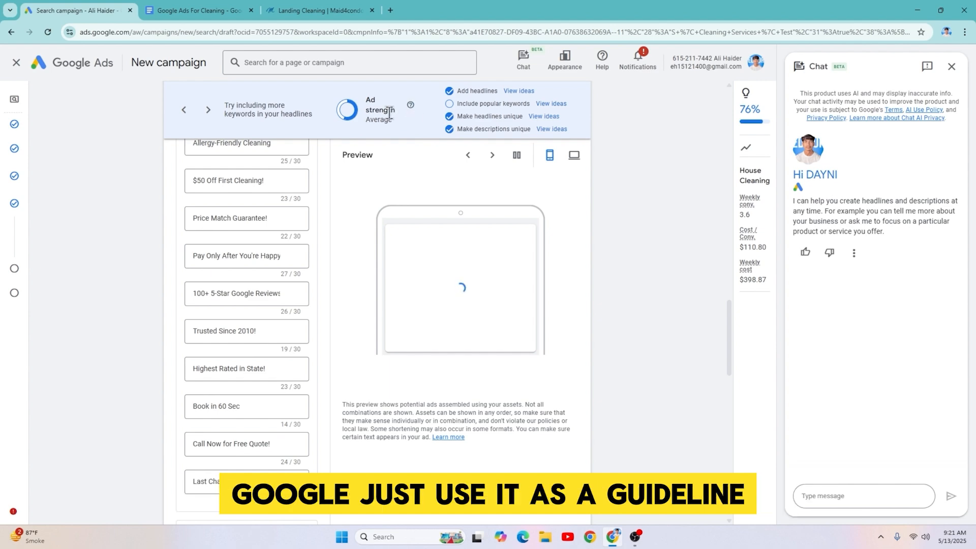
- Add the sitelinks New Client Deal, Meet Our Team, Our 5-Star Reviews and Get a Free Quote with their description lines from the document
{"action": "scroll", "coordinate": [283, 235], "scroll_direction": "down", "scroll_amount": 10}
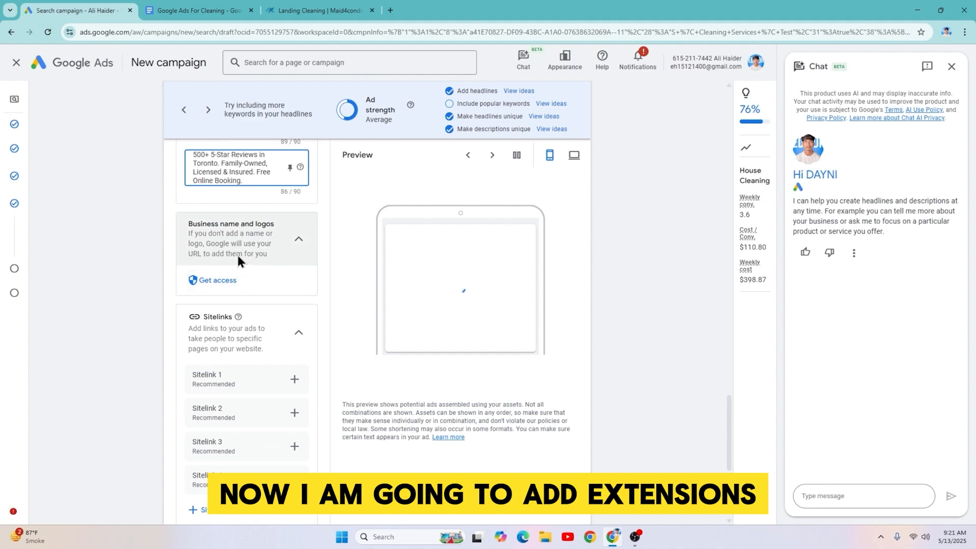
{"action": "left_click", "coordinate": [292, 383]}
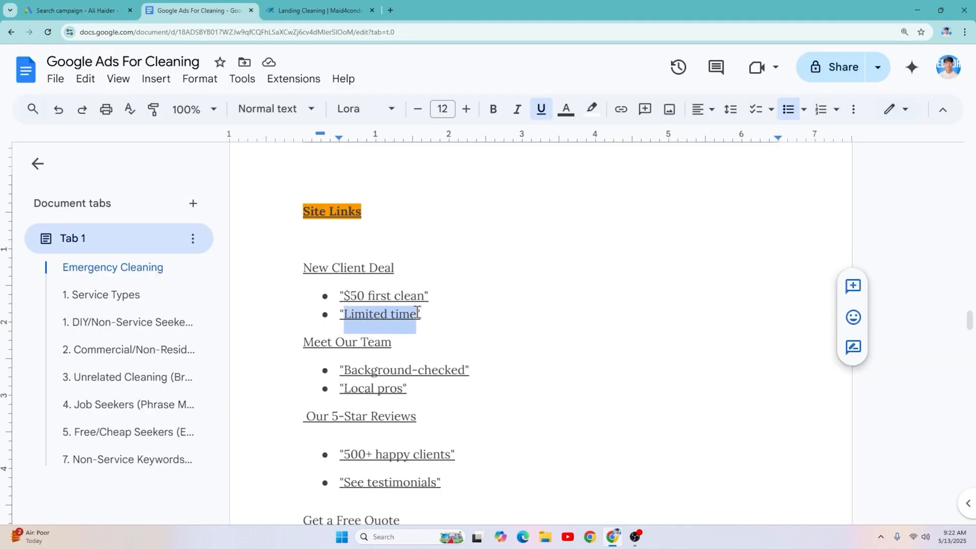
{"action": "left_click_drag", "start_coordinate": [342, 266], "coordinate": [464, 266]}
{"action": "left_click_drag", "start_coordinate": [306, 261], "coordinate": [418, 261]}
{"action": "left_click_drag", "start_coordinate": [342, 227], "coordinate": [442, 226]}
{"action": "left_click_drag", "start_coordinate": [303, 215], "coordinate": [347, 252]}
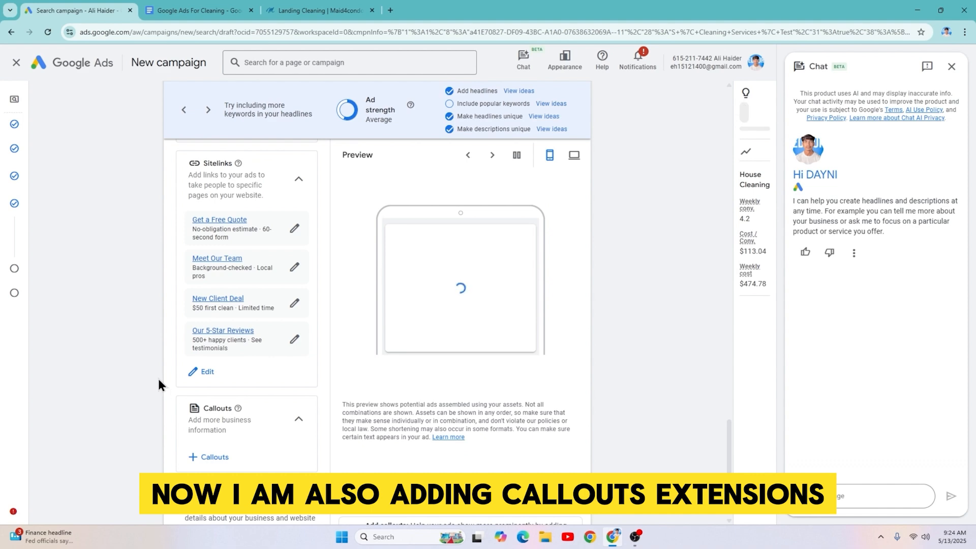
{"action": "scroll", "coordinate": [194, 396], "scroll_direction": "down", "scroll_amount": 2}
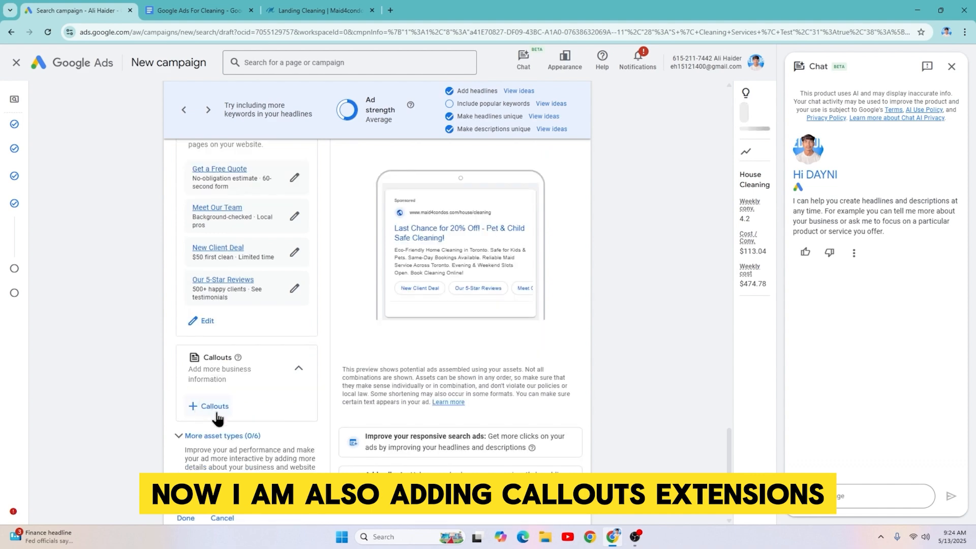
- Add the callouts Licensed & Insured, 10+ Years Experience, Local Family-Owned and 500+ Happy Clients to the campaign
{"action": "left_click", "coordinate": [218, 409]}
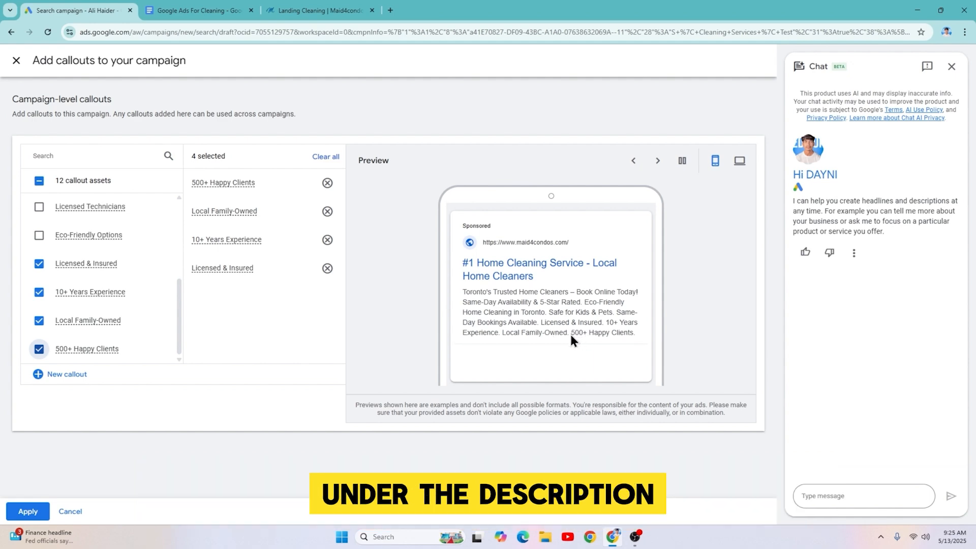
{"action": "left_click", "coordinate": [36, 510]}
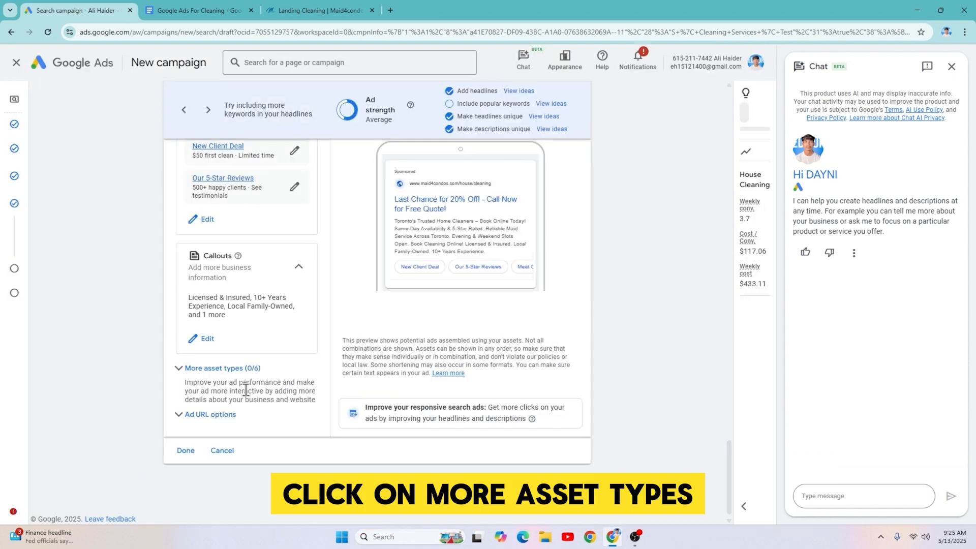
- Add a call asset with the business phone number and a Service catalog structured snippet with Deep Cleaning, Recurring Cleaning and Move-In/Move-Out
{"action": "left_click", "coordinate": [230, 379]}
{"action": "left_click", "coordinate": [248, 399]}
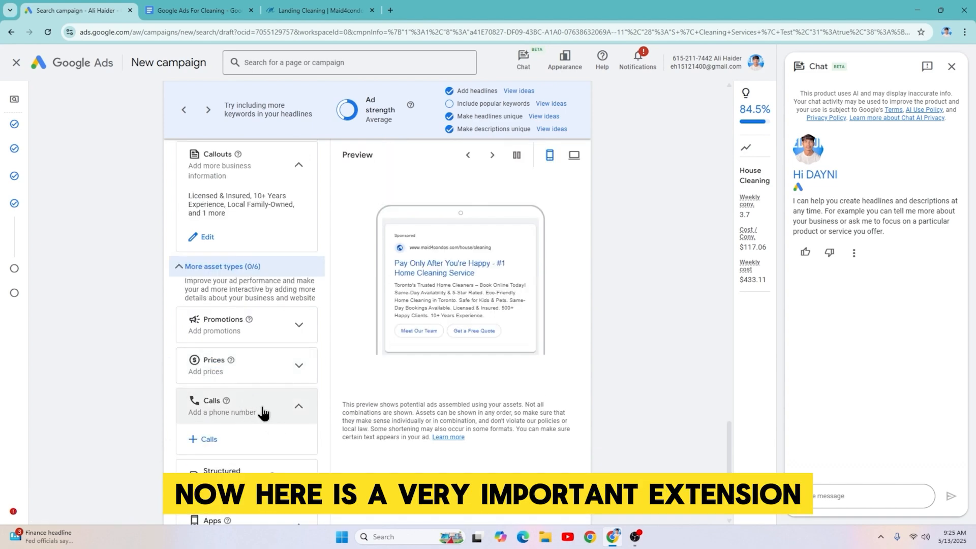
{"action": "left_click", "coordinate": [208, 439]}
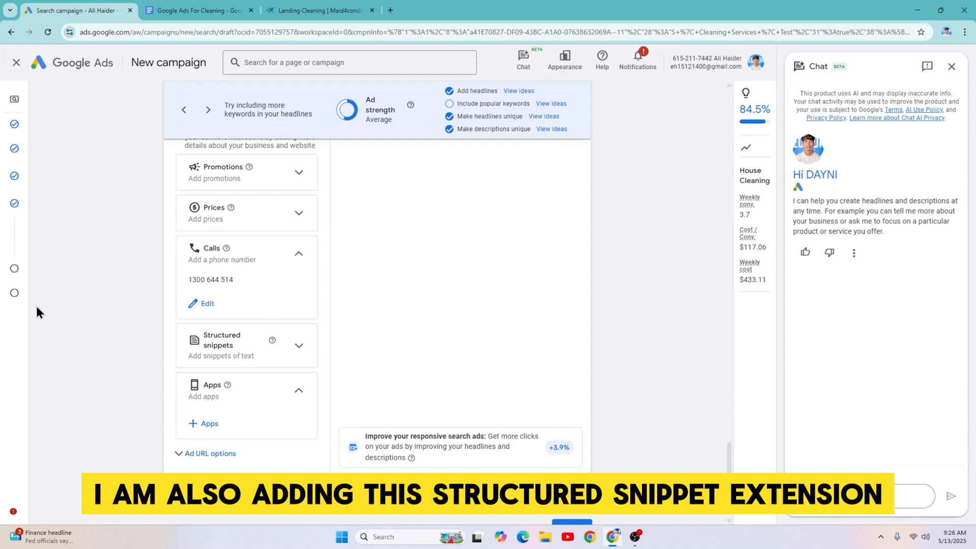
{"action": "left_click", "coordinate": [242, 350]}
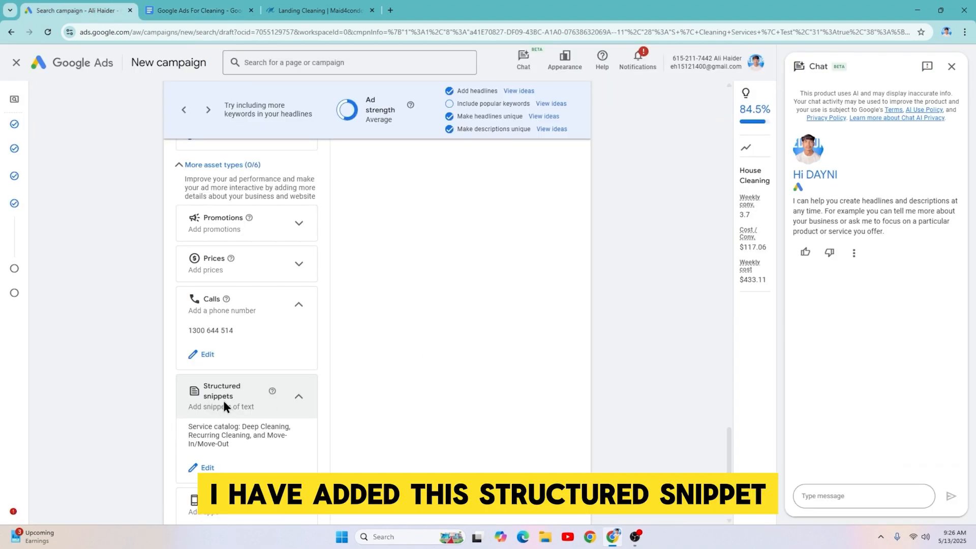
- Check the finished ad's preview and assets, and continue to the campaign budget
{"action": "scroll", "coordinate": [435, 369], "scroll_direction": "up", "scroll_amount": 10}
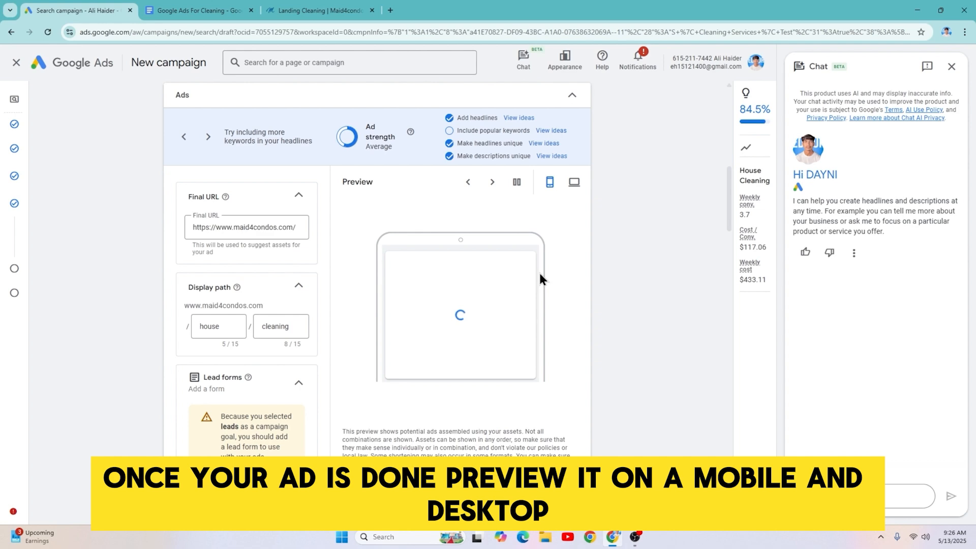
{"action": "scroll", "coordinate": [420, 302], "scroll_direction": "down", "scroll_amount": 10}
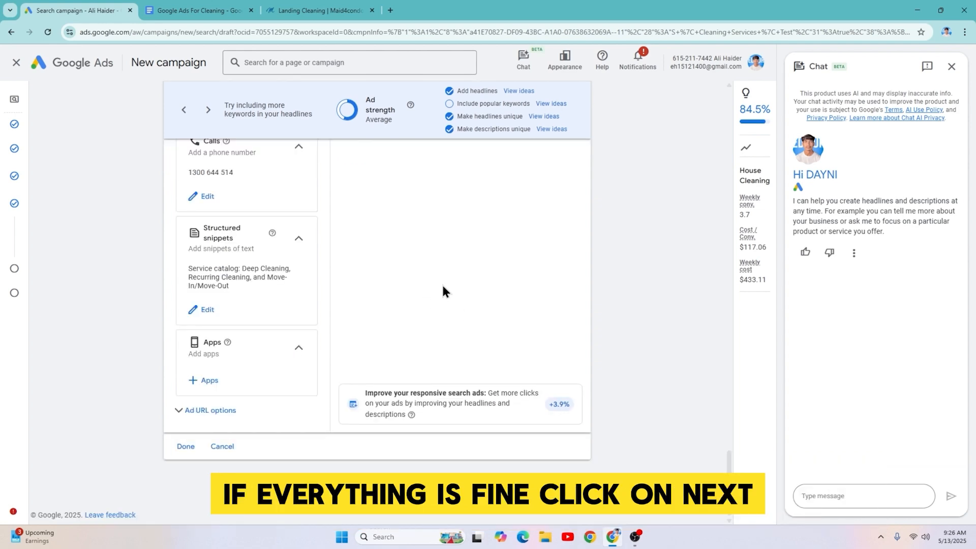
{"action": "left_click", "coordinate": [567, 487]}
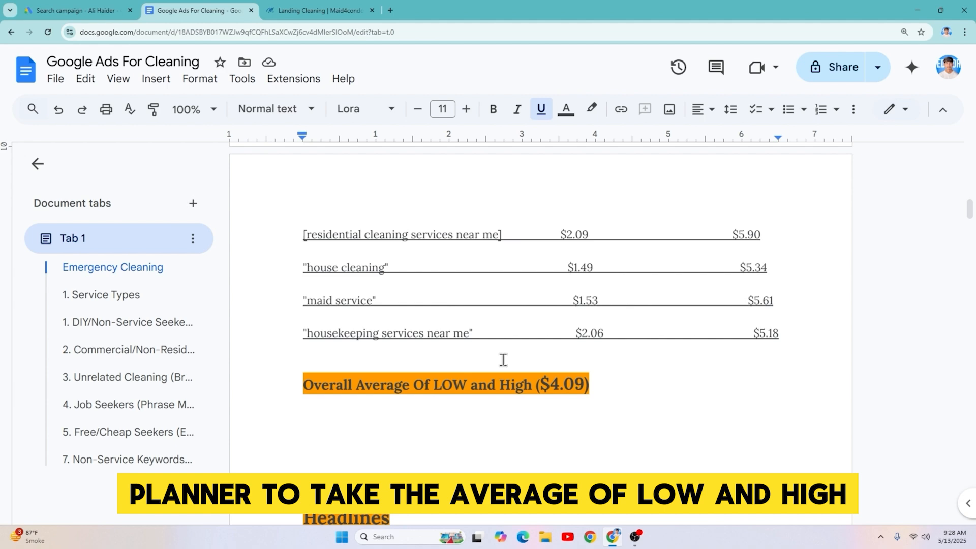
- Check the keywords' low and high bids in the document, and set a custom average daily budget of $50 for the campaign
{"action": "scroll", "coordinate": [551, 386], "scroll_direction": "up", "scroll_amount": 7}
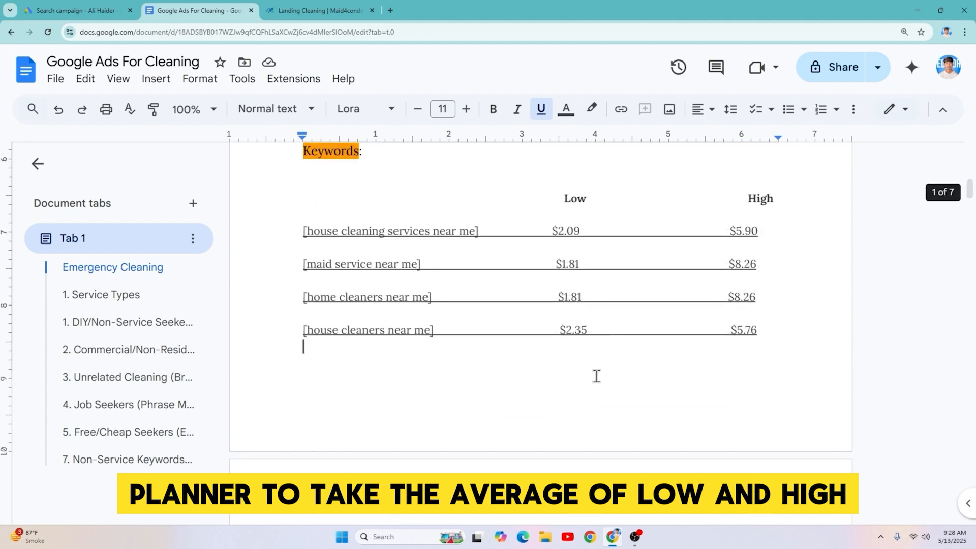
{"action": "scroll", "coordinate": [622, 335], "scroll_direction": "down", "scroll_amount": 7}
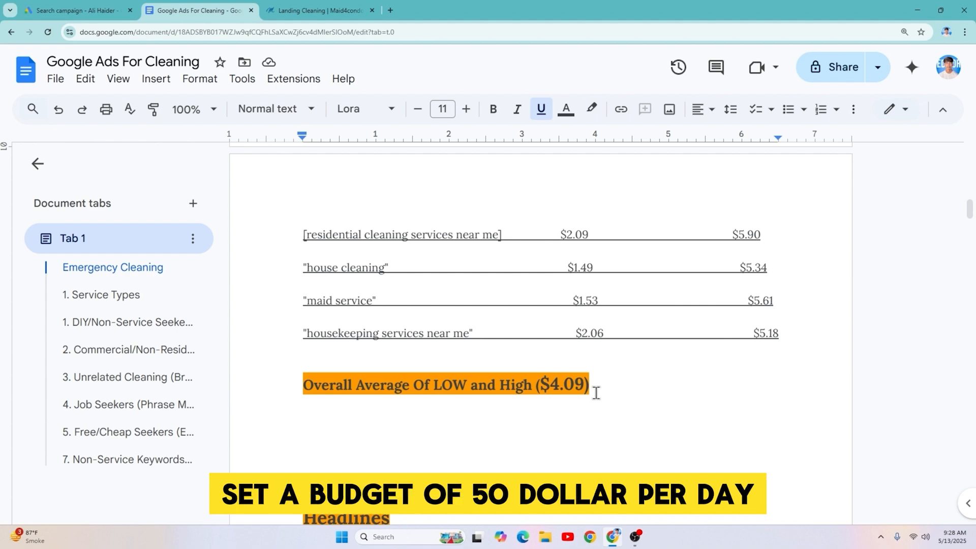
{"action": "left_click", "coordinate": [79, 9]}
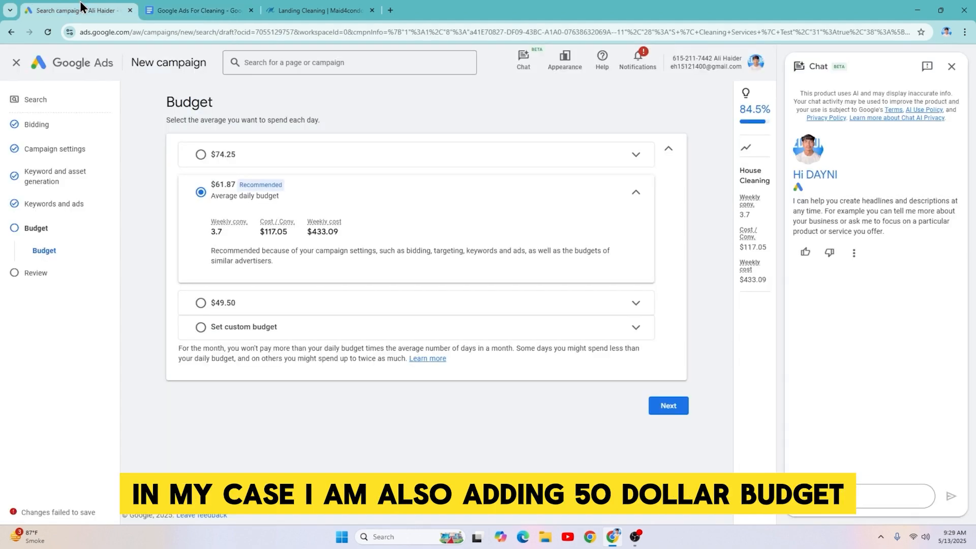
{"action": "left_click", "coordinate": [281, 328]}
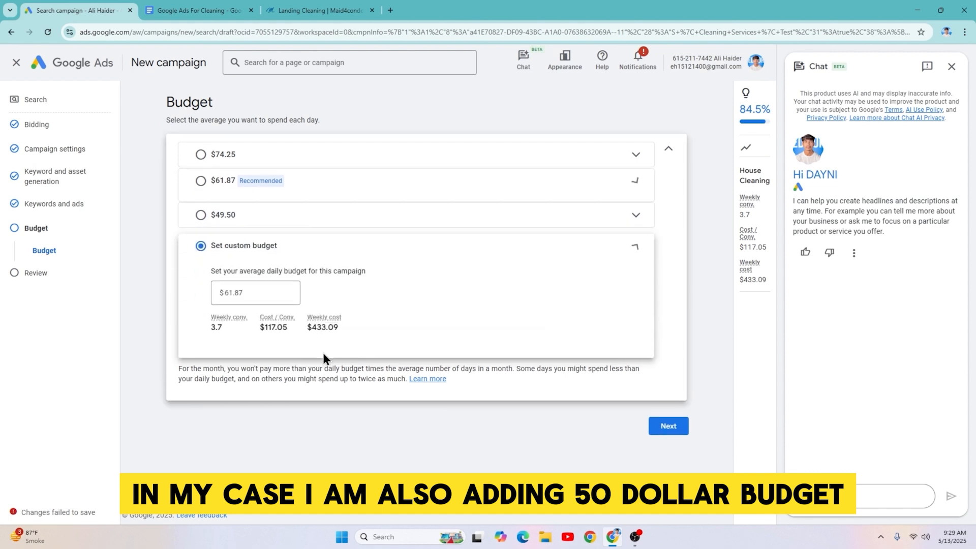
{"action": "double_click", "coordinate": [255, 281]}
{"action": "type", "text": "50"}
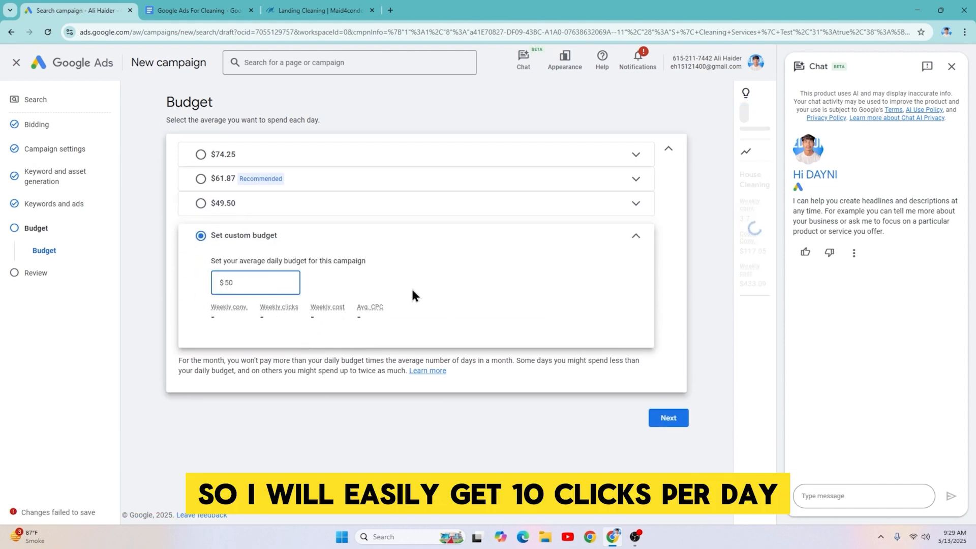
- Continue to the campaign review and check its bidding, network, location, language and keyword settings
{"action": "left_click", "coordinate": [674, 450]}
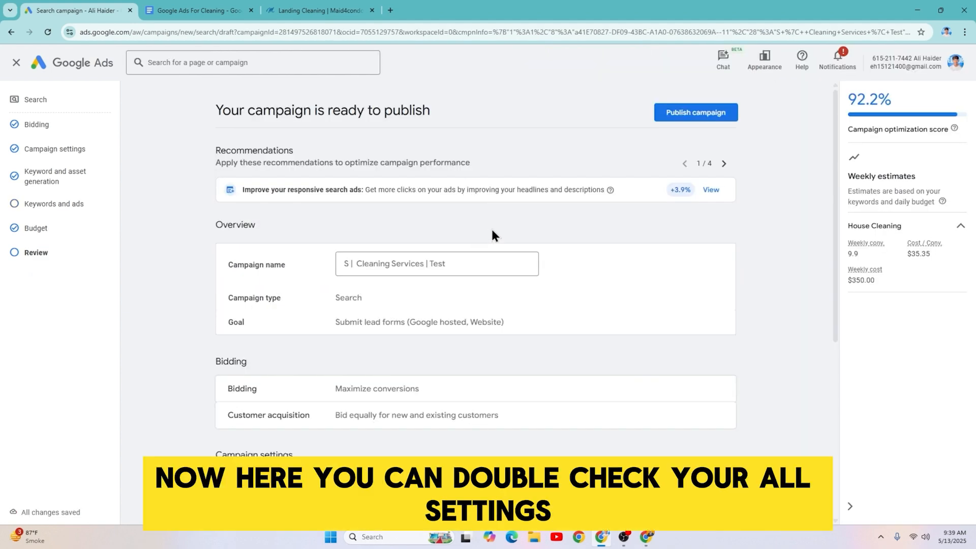
{"action": "scroll", "coordinate": [492, 234], "scroll_direction": "down", "scroll_amount": 5}
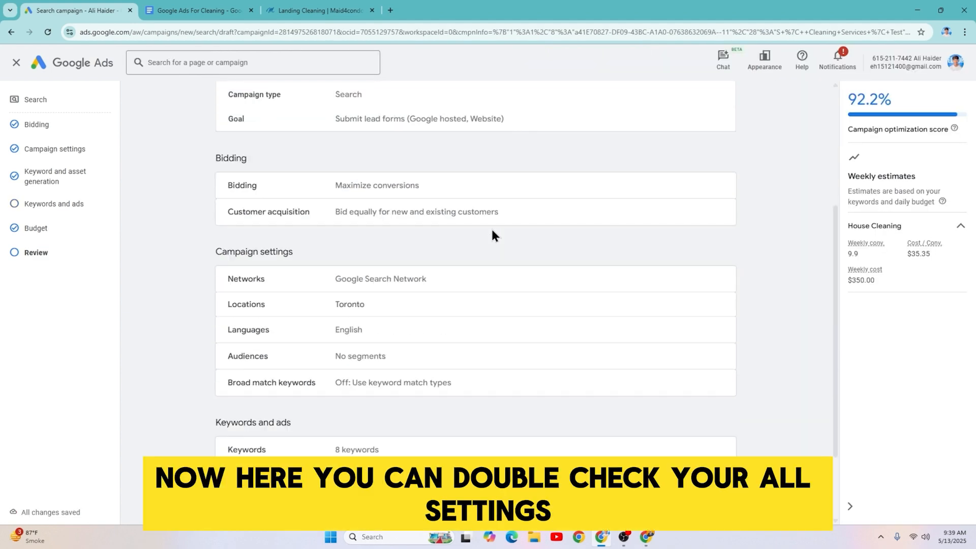
{"action": "scroll", "coordinate": [515, 236], "scroll_direction": "down", "scroll_amount": 1}
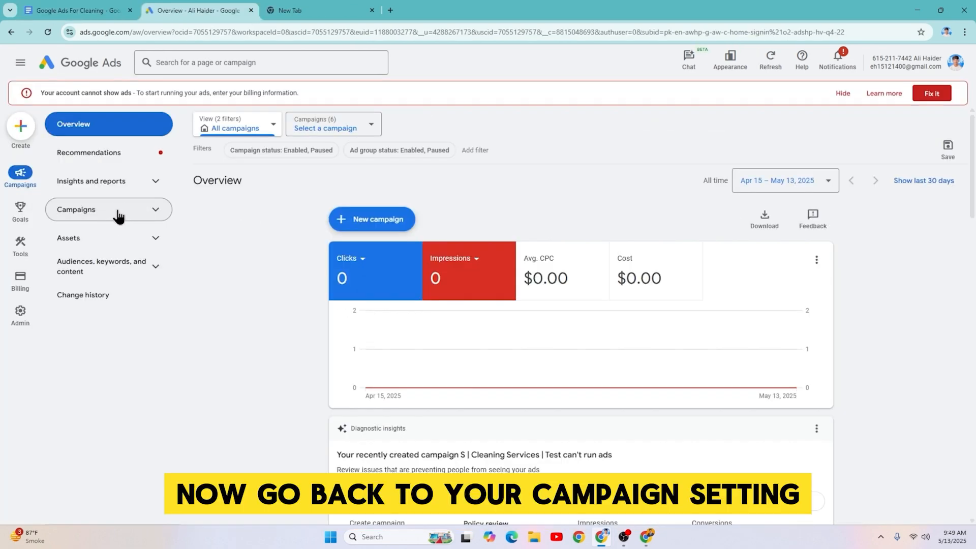
- Open the bidding settings of the S | Cleaning Services | Test campaign and start changing its bid strategy
{"action": "left_click", "coordinate": [118, 211]}
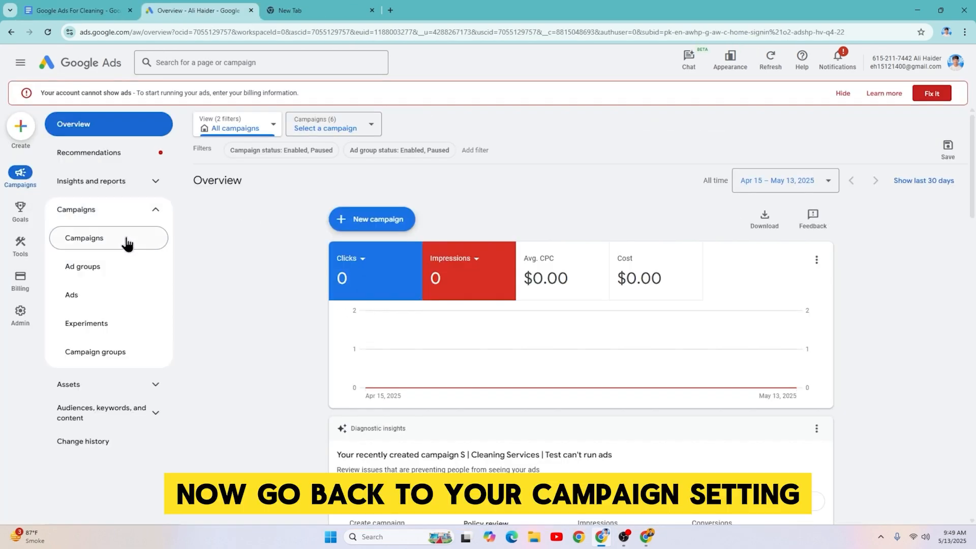
{"action": "left_click", "coordinate": [127, 240]}
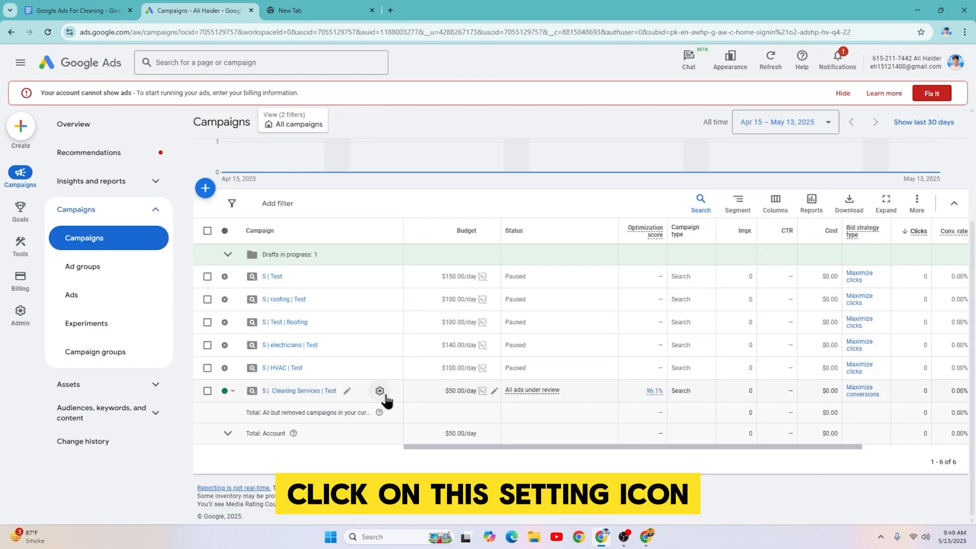
{"action": "left_click", "coordinate": [381, 393]}
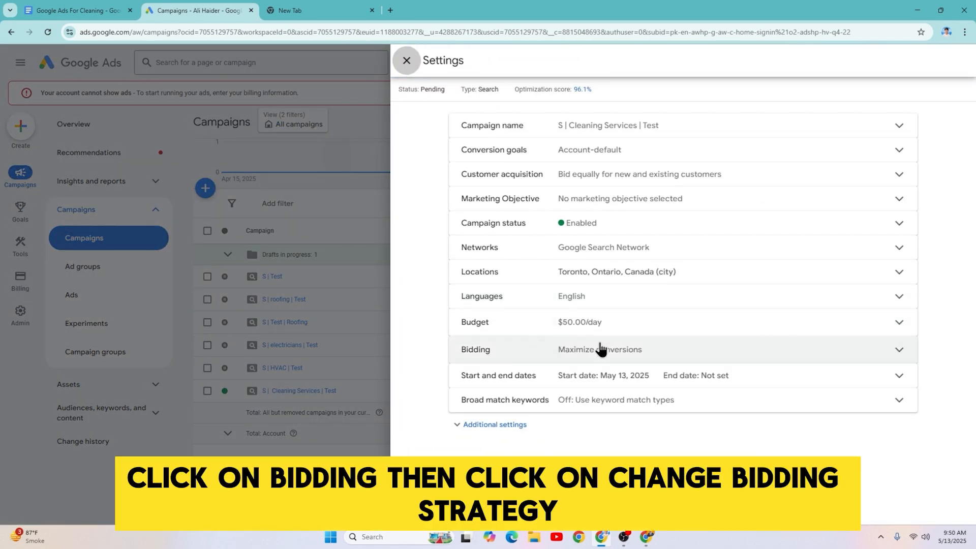
{"action": "left_click", "coordinate": [631, 351]}
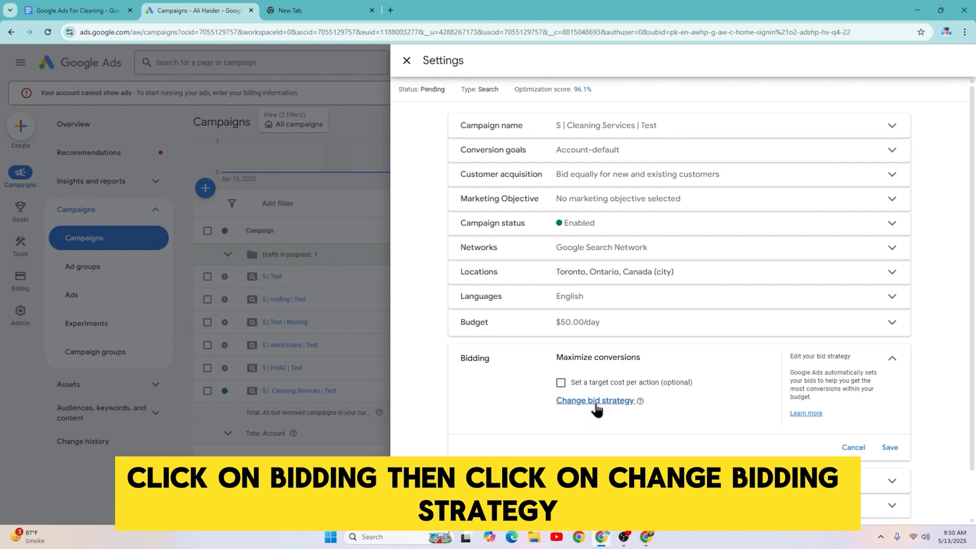
{"action": "left_click", "coordinate": [596, 401]}
- Select a bid strategy directly for the campaign, choosing Manual CPC
{"action": "scroll", "coordinate": [738, 391], "scroll_direction": "down", "scroll_amount": 2}
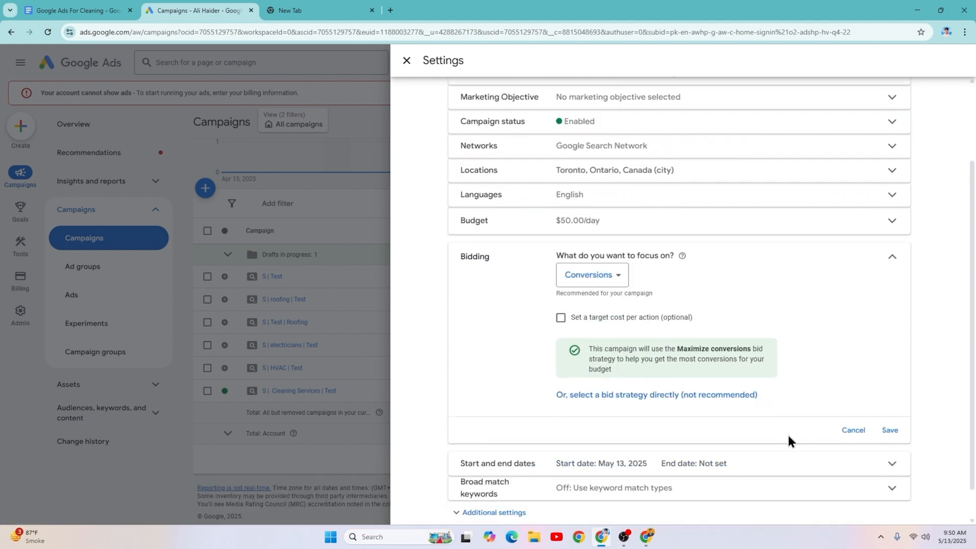
{"action": "left_click", "coordinate": [642, 401]}
{"action": "left_click", "coordinate": [630, 304]}
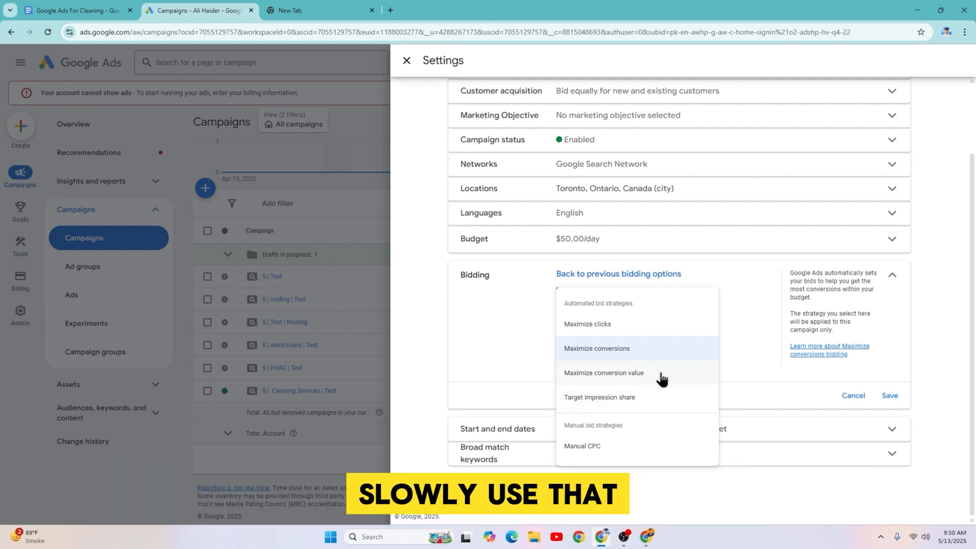
{"action": "left_click", "coordinate": [625, 450]}
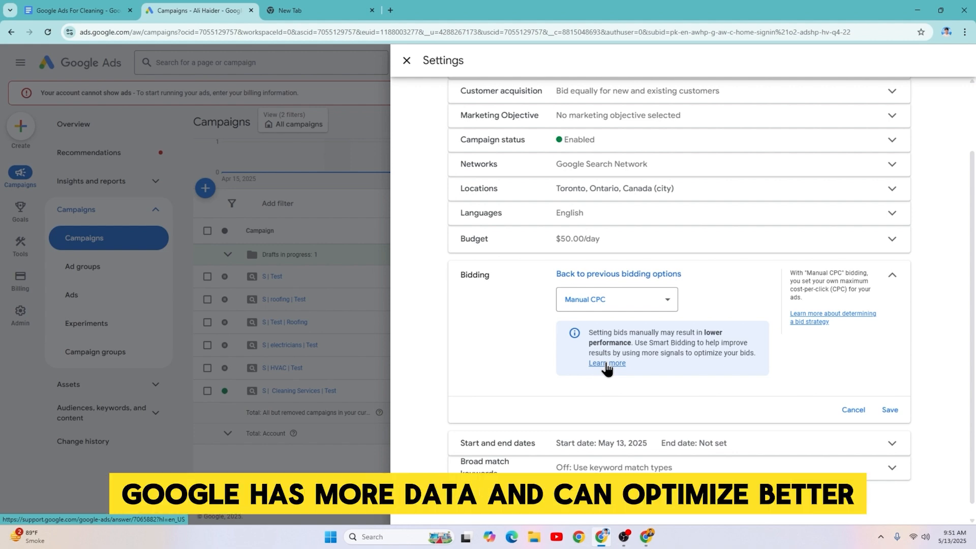
- Switch the bid strategy to Maximize clicks with a maximum CPC bid limit of $5, and save the bidding settings
{"action": "left_click", "coordinate": [624, 305]}
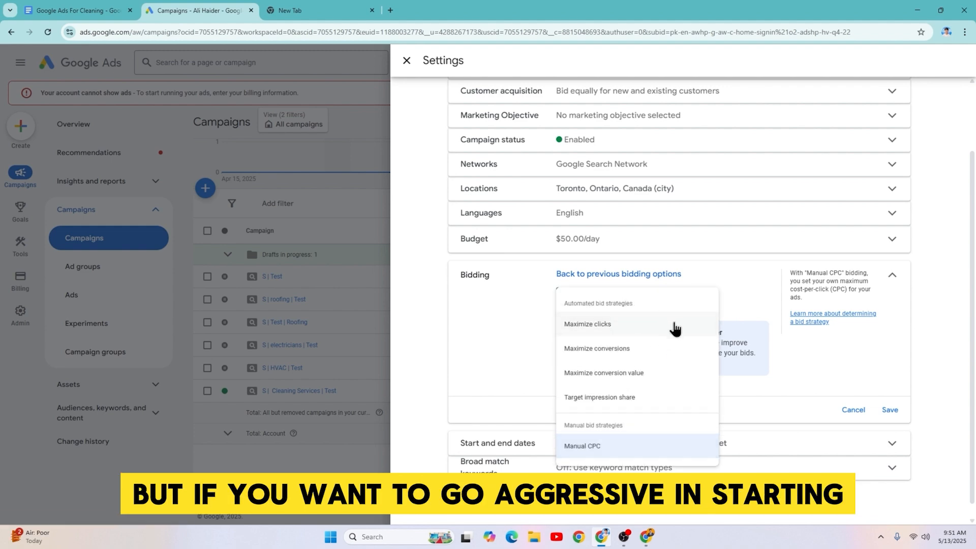
{"action": "left_click", "coordinate": [640, 324]}
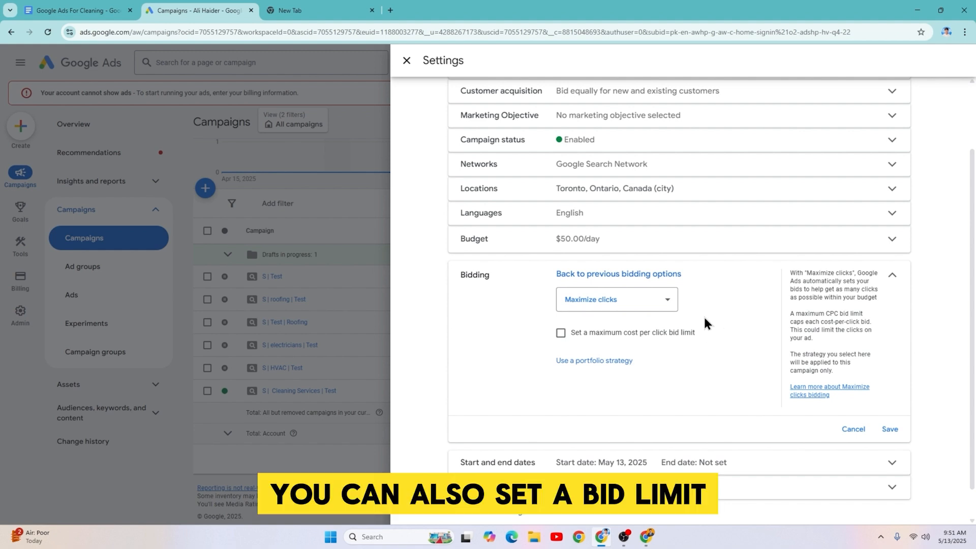
{"action": "left_click", "coordinate": [655, 333]}
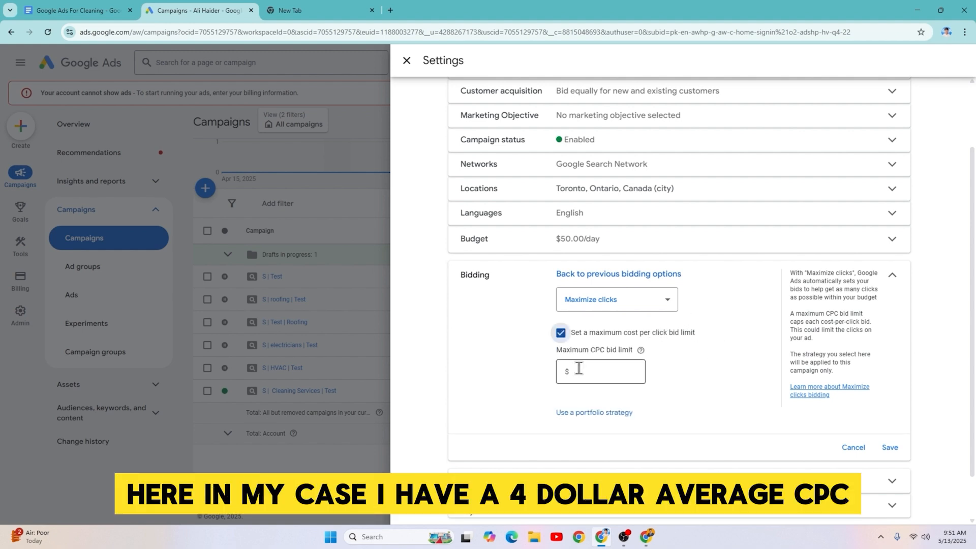
{"action": "left_click", "coordinate": [606, 371]}
{"action": "type", "text": "5"}
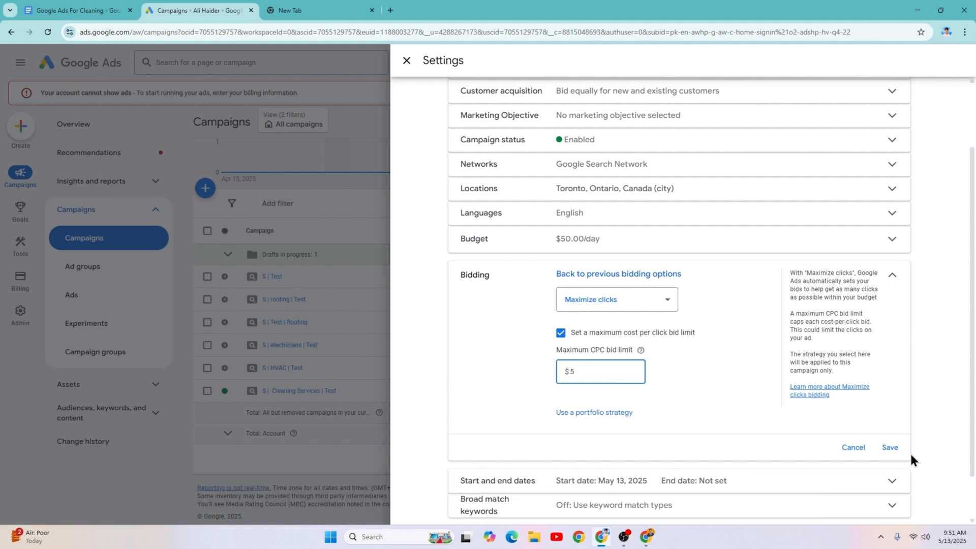
{"action": "left_click", "coordinate": [891, 449]}
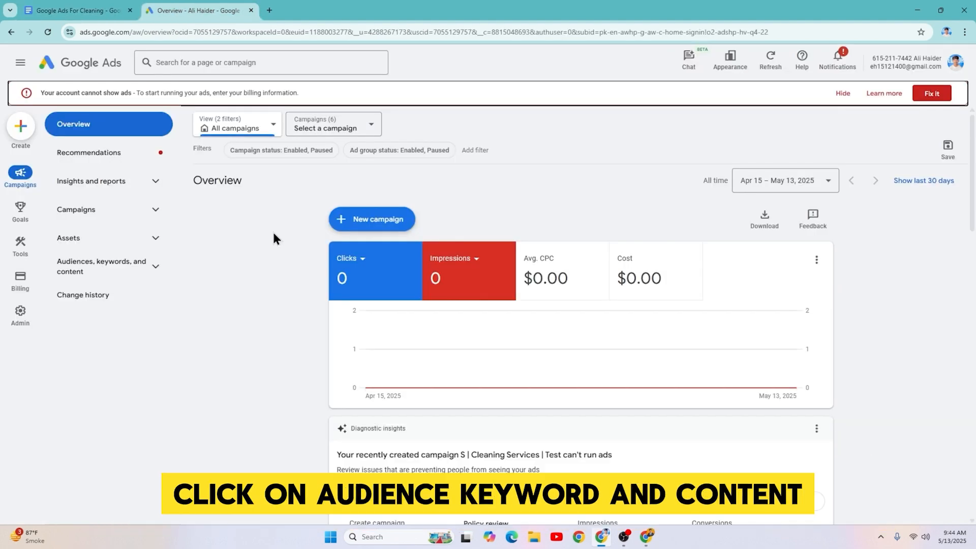
- Open the account's negative keywords and narrow the view to the S | Cleaning Services | Test campaign
{"action": "left_click", "coordinate": [145, 274]}
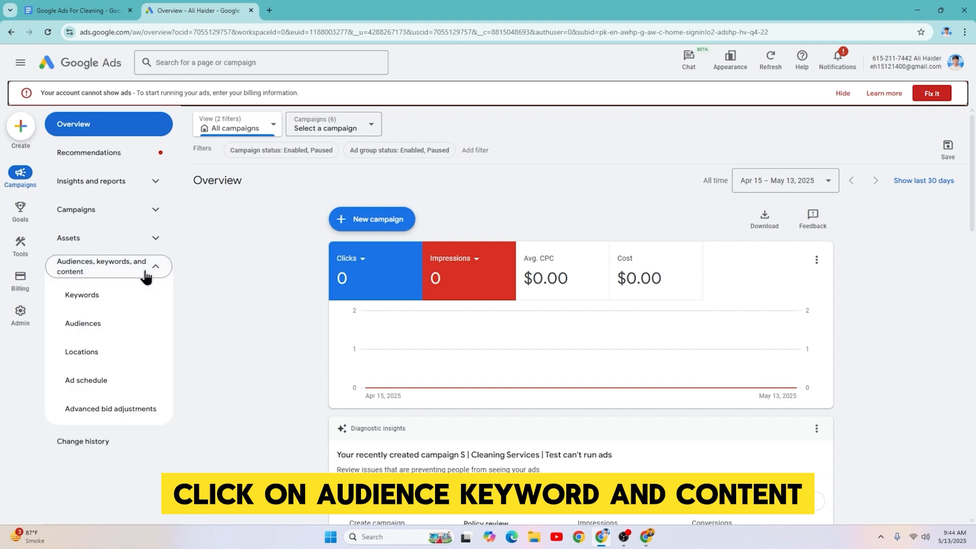
{"action": "left_click", "coordinate": [124, 299]}
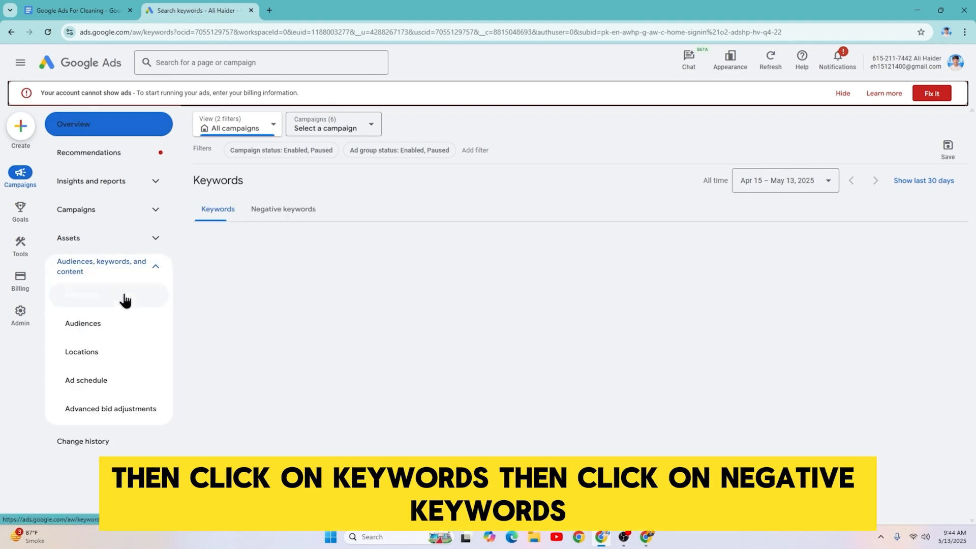
{"action": "left_click", "coordinate": [282, 212]}
{"action": "left_click", "coordinate": [355, 128]}
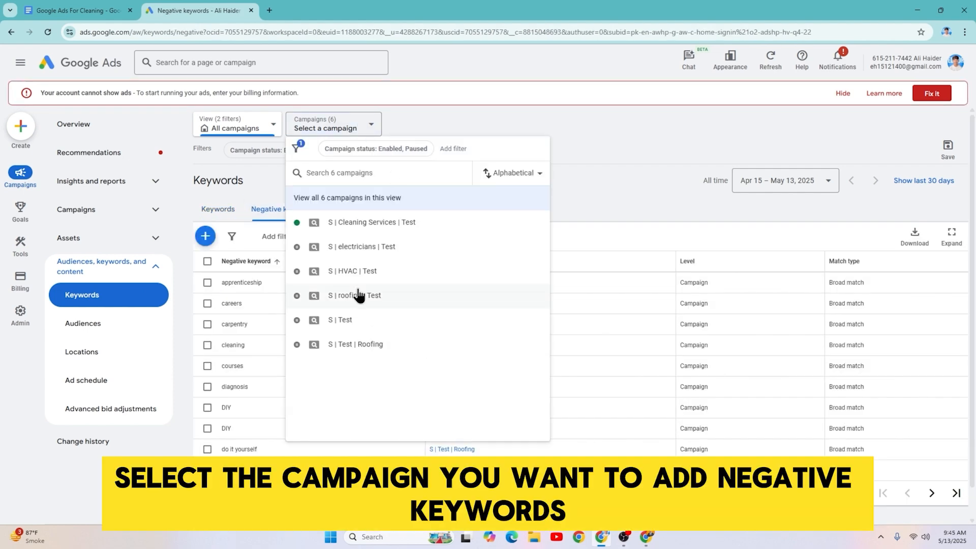
{"action": "left_click", "coordinate": [394, 227]}
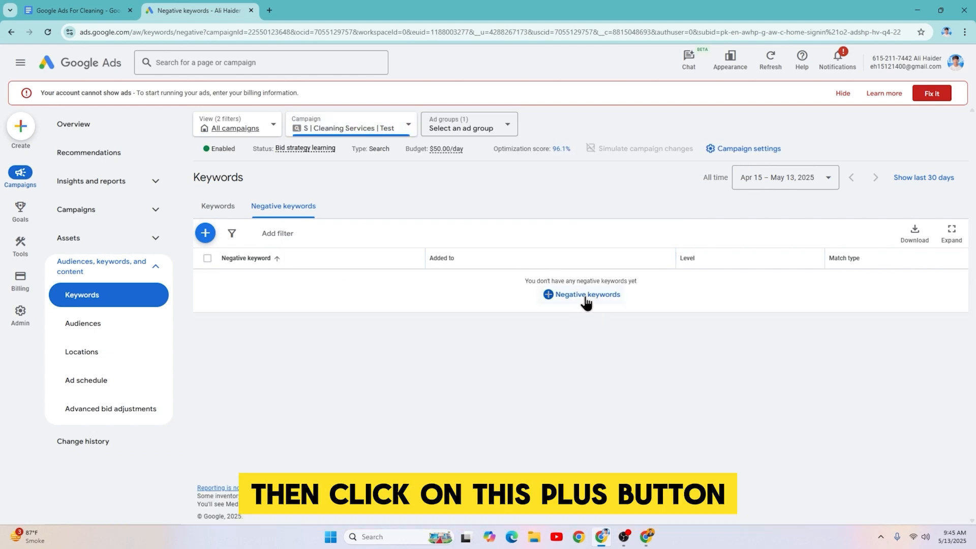
- Add the cleaning negative keywords, from "how to clean" to "mop recommendations", to the House Cleaning ad group at ad group level and save them
{"action": "left_click", "coordinate": [584, 295]}
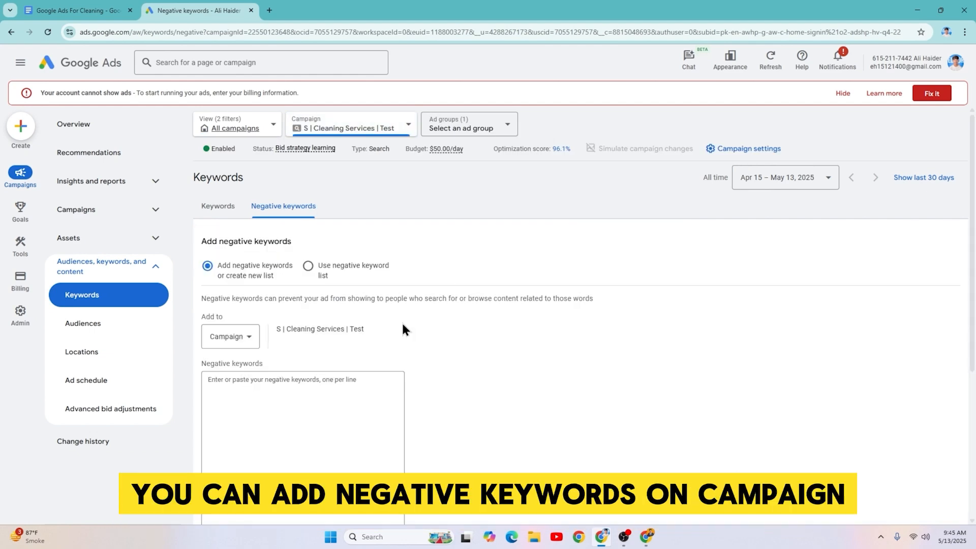
{"action": "left_click", "coordinate": [233, 342]}
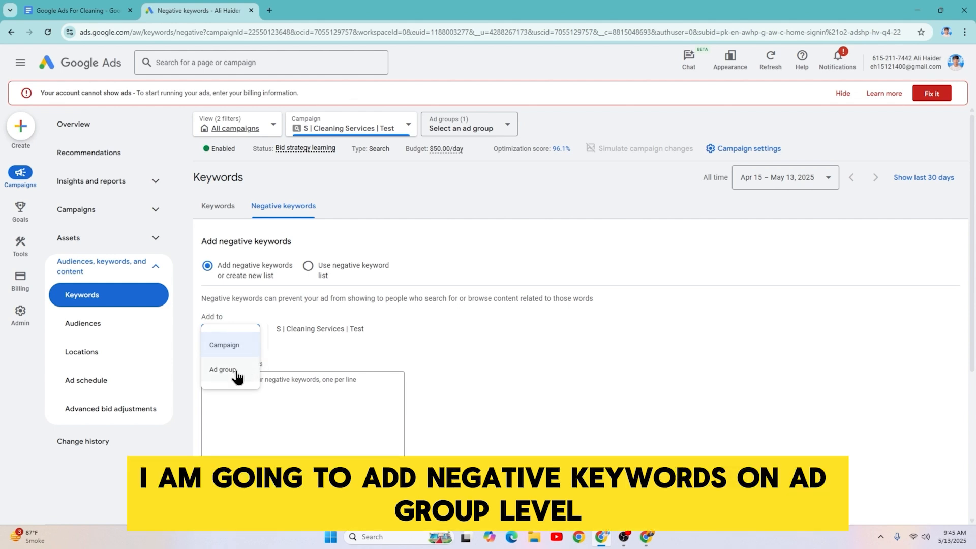
{"action": "left_click", "coordinate": [237, 370]}
{"action": "left_click", "coordinate": [319, 332]}
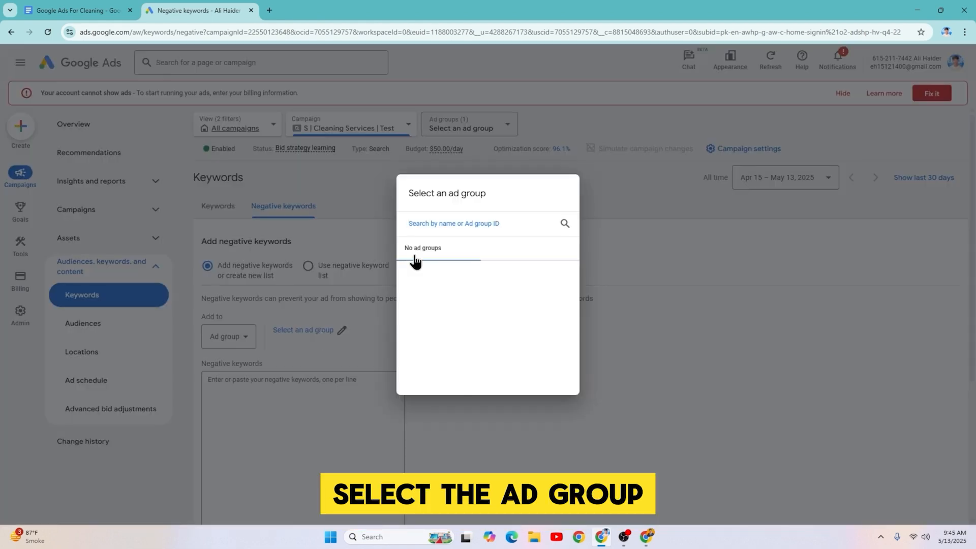
{"action": "left_click", "coordinate": [447, 282]}
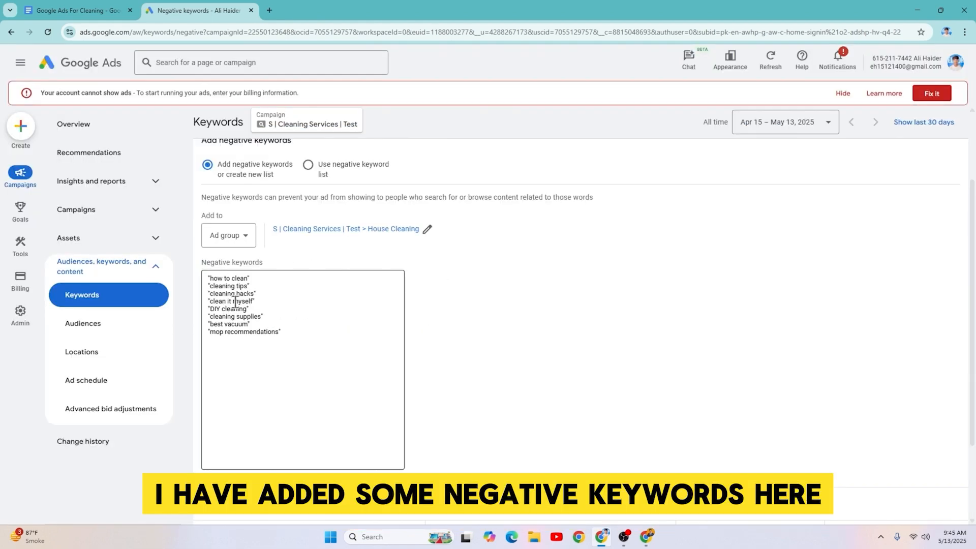
{"action": "scroll", "coordinate": [239, 302], "scroll_direction": "down", "scroll_amount": 1}
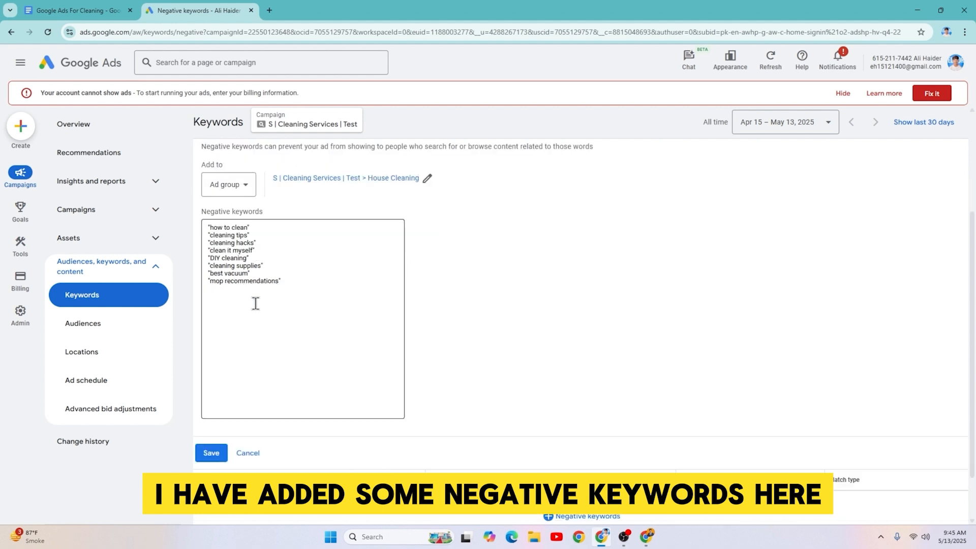
{"action": "left_click", "coordinate": [211, 453]}
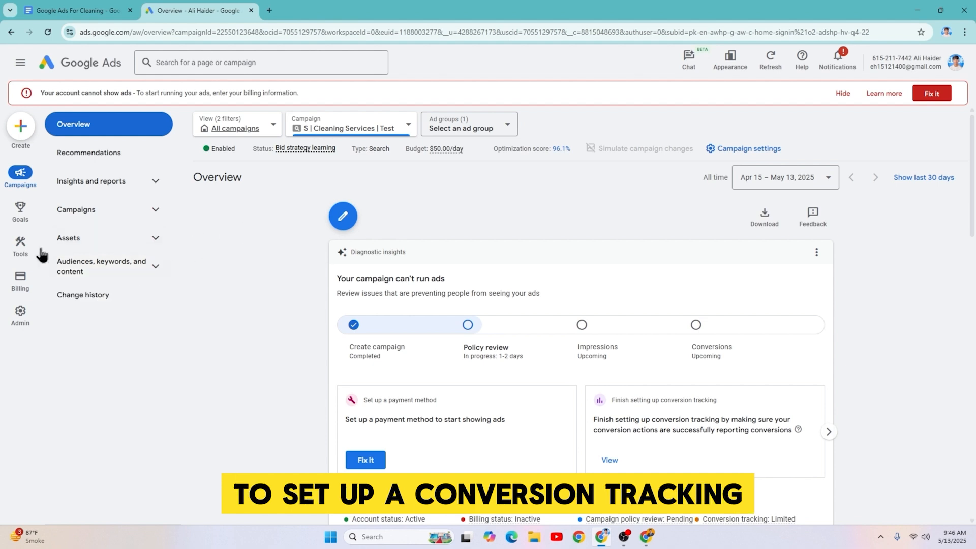
{"action": "left_click", "coordinate": [20, 209]}
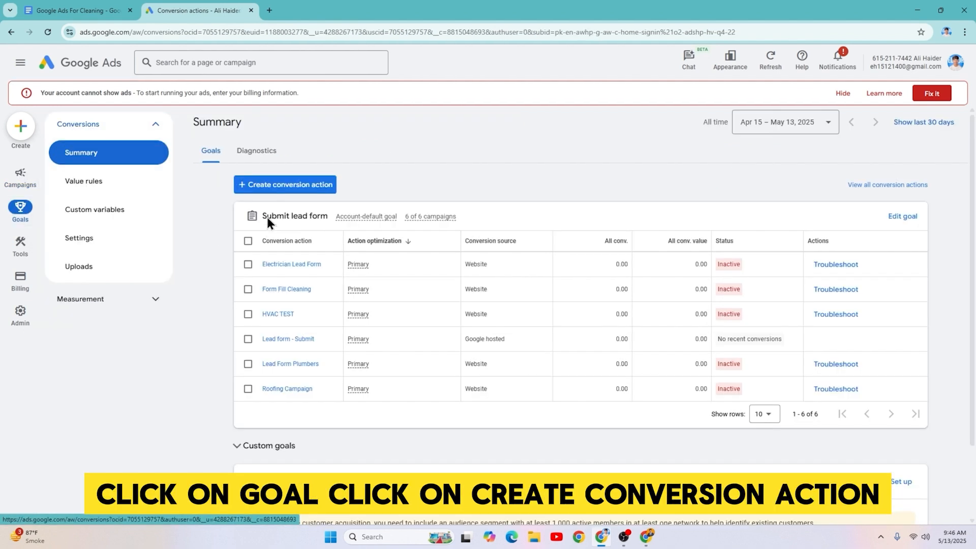
{"action": "left_click", "coordinate": [284, 197]}
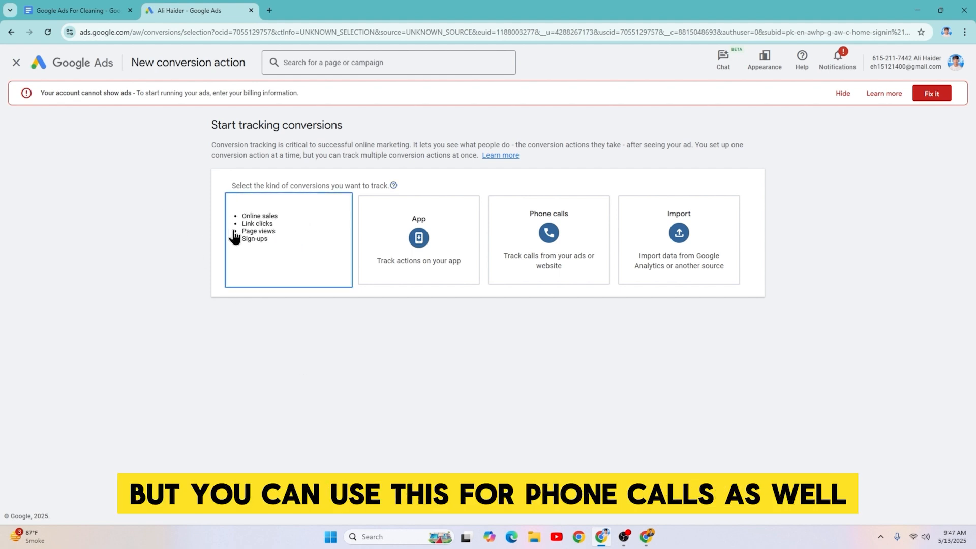
{"action": "left_click", "coordinate": [260, 242]}
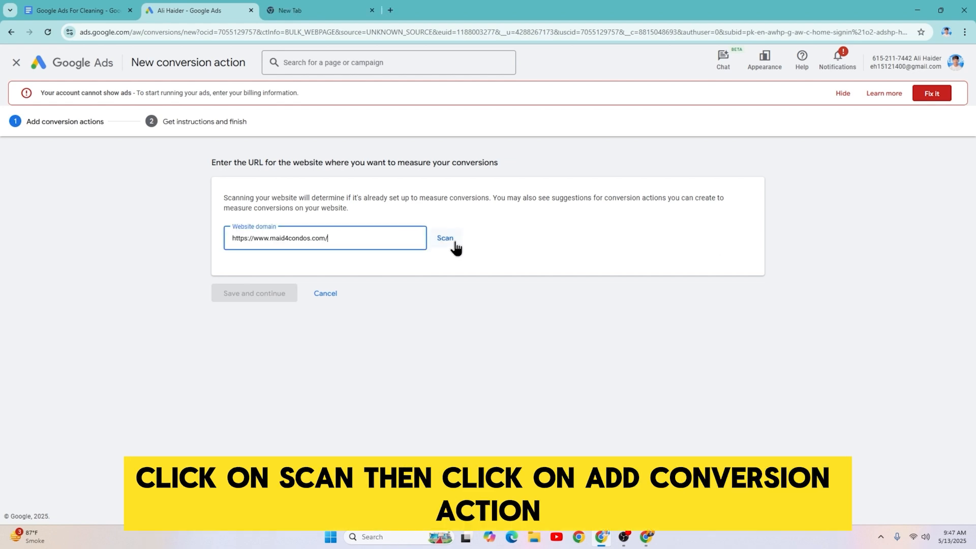
{"action": "left_click", "coordinate": [455, 248]}
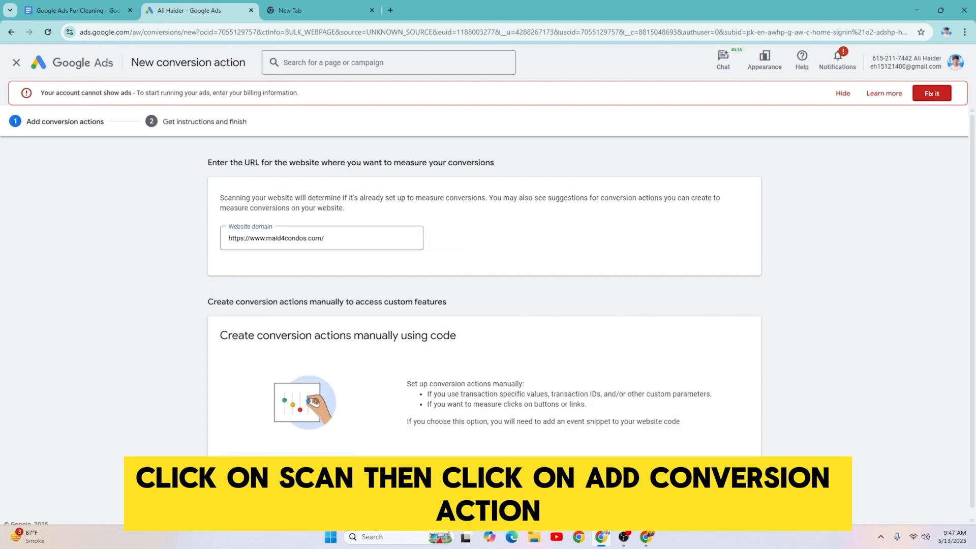
{"action": "left_click", "coordinate": [322, 466]}
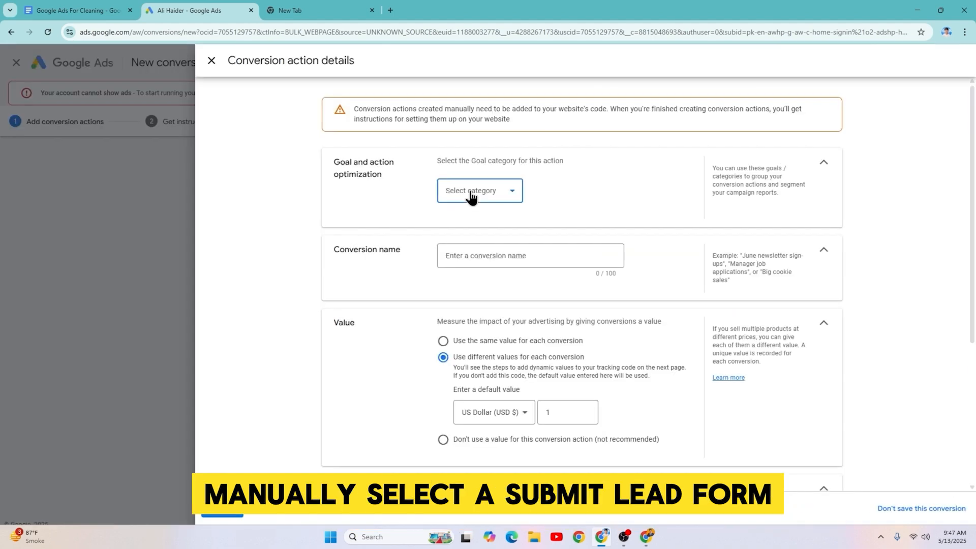
- Set the conversion action's goal category to Submit lead form and name it Cleaning Lead Form
{"action": "left_click", "coordinate": [470, 196]}
{"action": "left_click", "coordinate": [489, 361]}
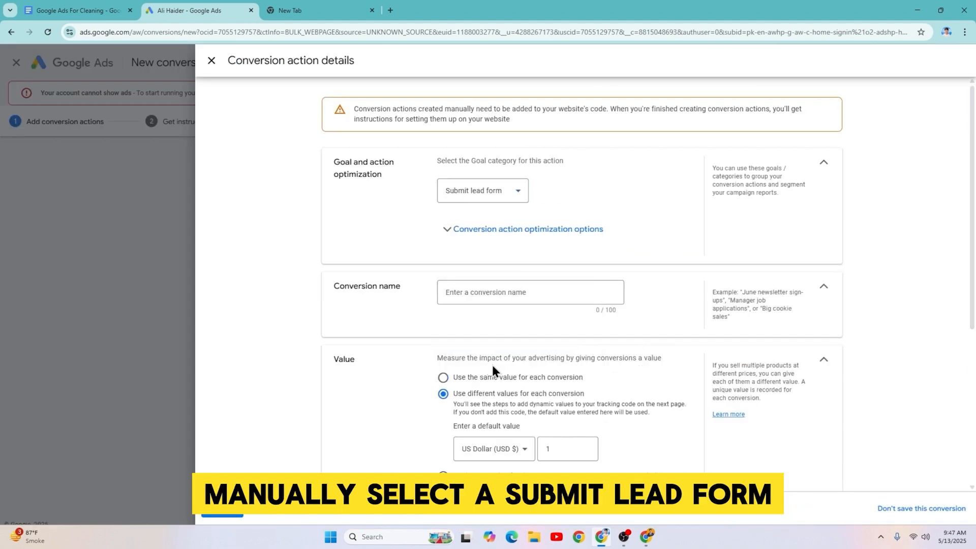
{"action": "left_click", "coordinate": [479, 294]}
{"action": "type", "text": "Cleaning Lead Form"}
- Set the conversion action to use no value and count One conversion per click, then save it and continue to the tag instructions
{"action": "scroll", "coordinate": [492, 318], "scroll_direction": "down", "scroll_amount": 1}
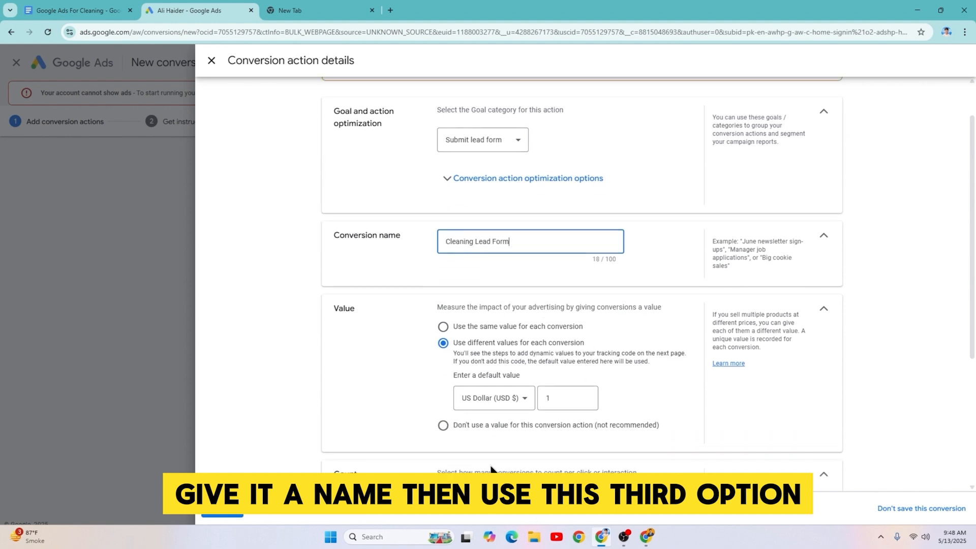
{"action": "left_click", "coordinate": [506, 430]}
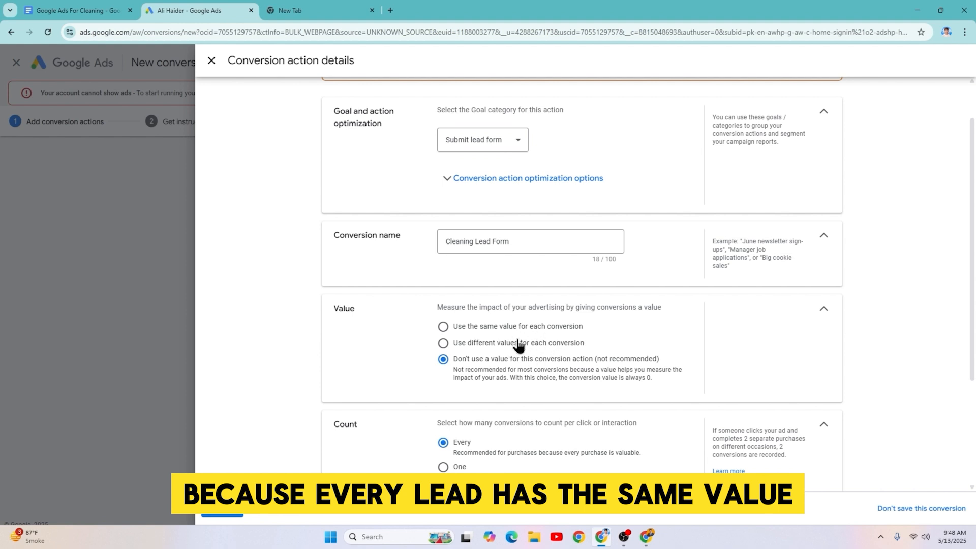
{"action": "scroll", "coordinate": [516, 346], "scroll_direction": "down", "scroll_amount": 2}
{"action": "left_click", "coordinate": [464, 368]}
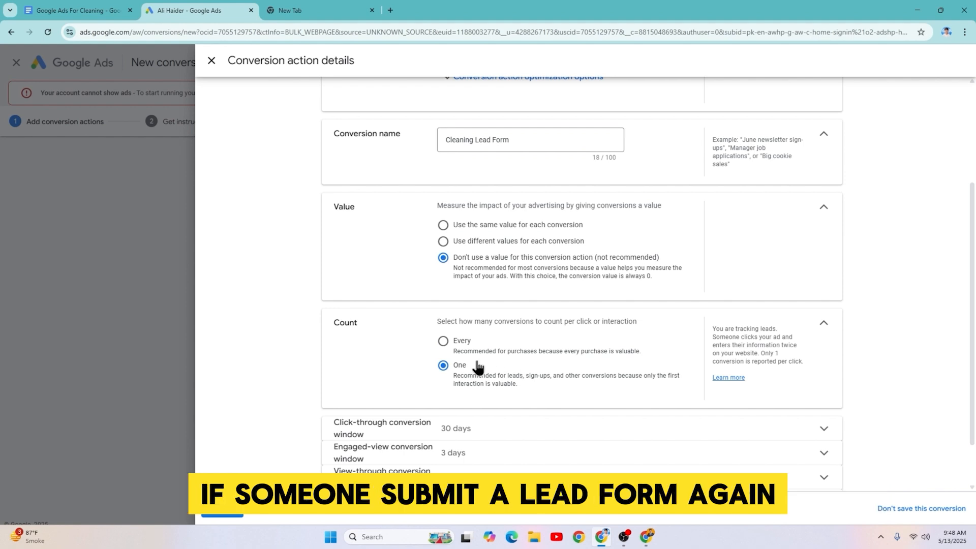
{"action": "scroll", "coordinate": [513, 382], "scroll_direction": "down", "scroll_amount": 1}
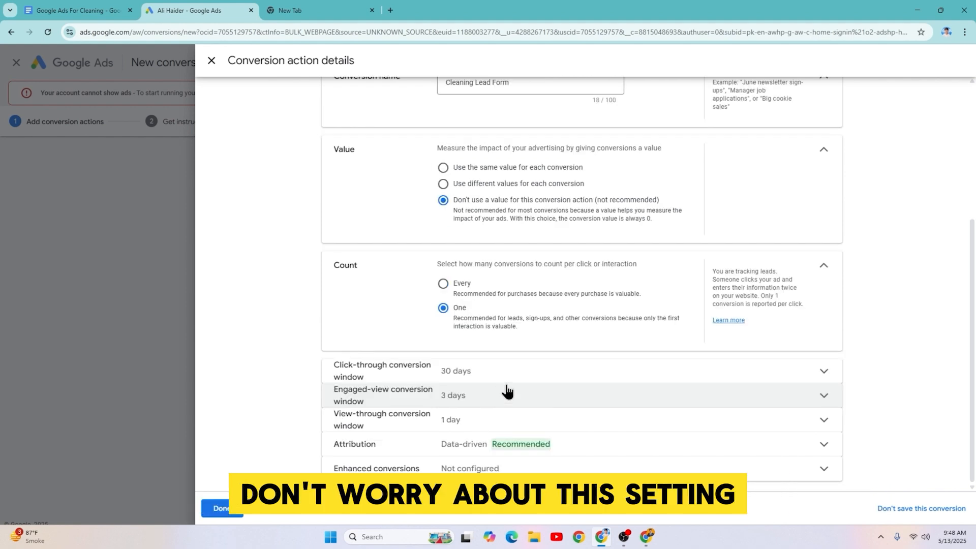
{"action": "left_click", "coordinate": [235, 517]}
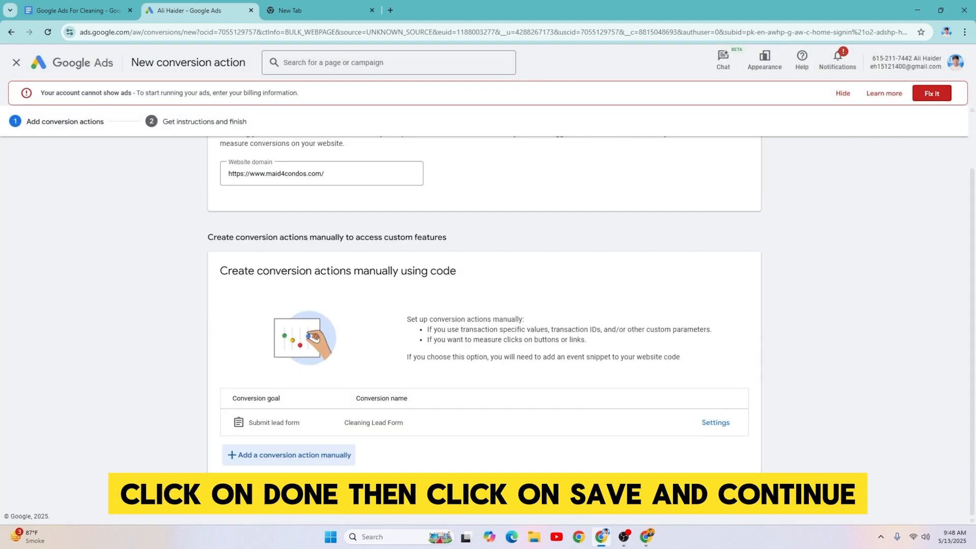
{"action": "left_click", "coordinate": [245, 490]}
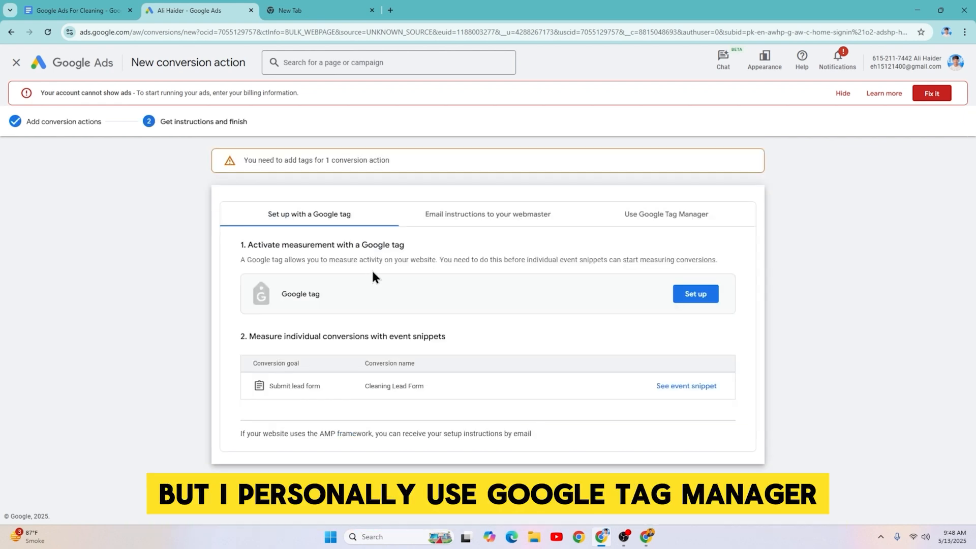
- Review the Google Tag Manager and Google tag setup instructions for the Cleaning Lead Form conversion
{"action": "left_click", "coordinate": [636, 219]}
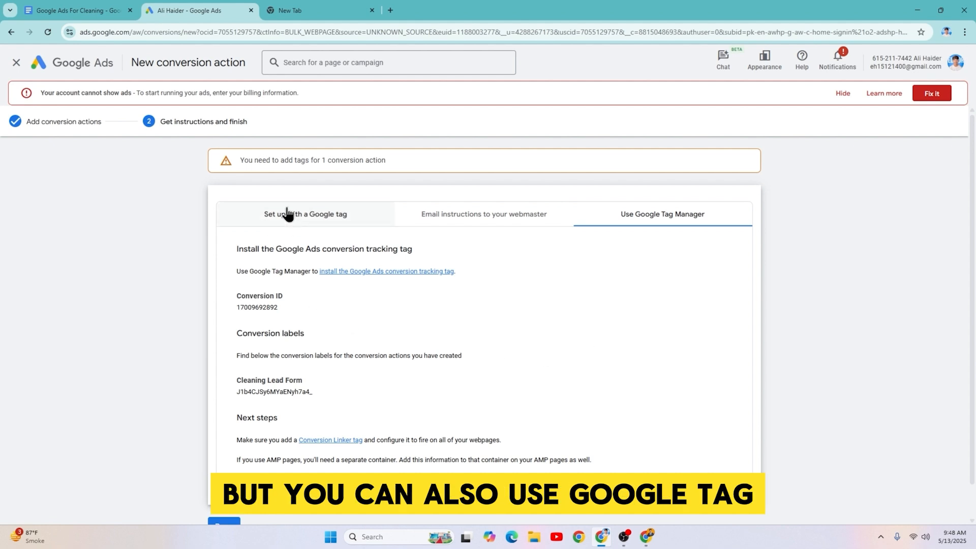
{"action": "left_click", "coordinate": [323, 216]}
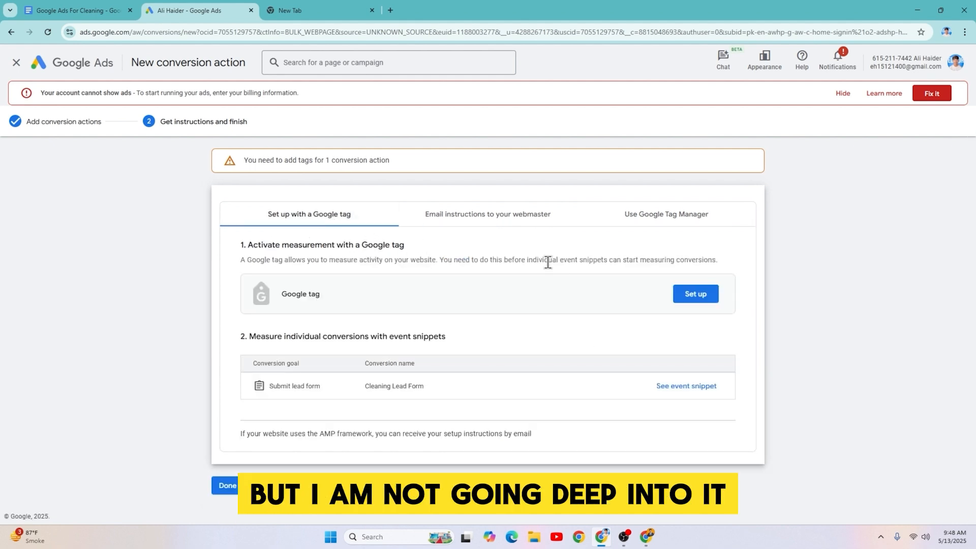